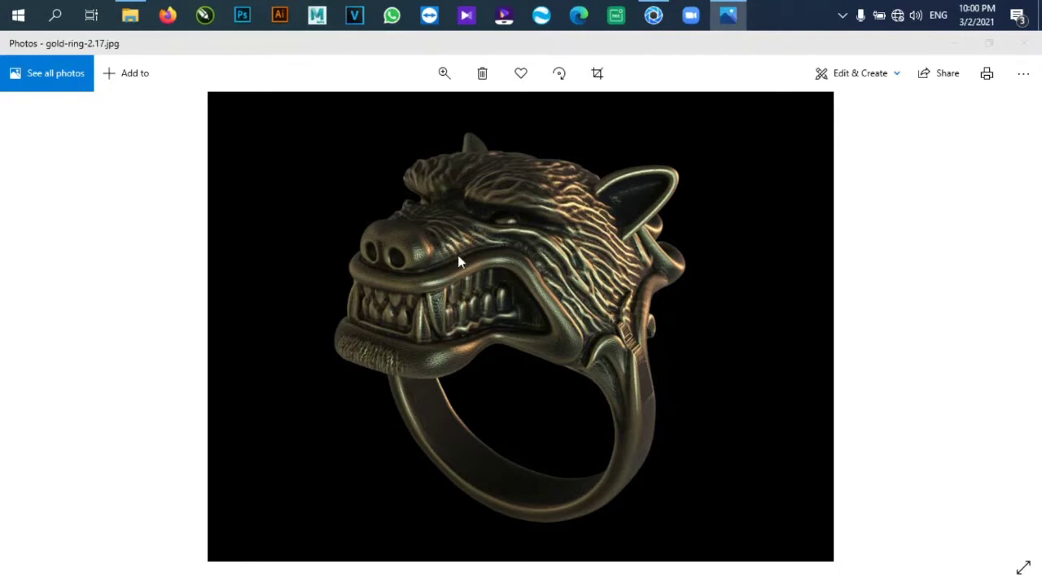
Examine the werewolf ring reference image up close, including the fur, teeth, ears and band, and return to the full view.
{"action": "left_click", "coordinate": [443, 73]}
{"action": "scroll", "coordinate": [579, 440], "scroll_direction": "up", "scroll_amount": 3}
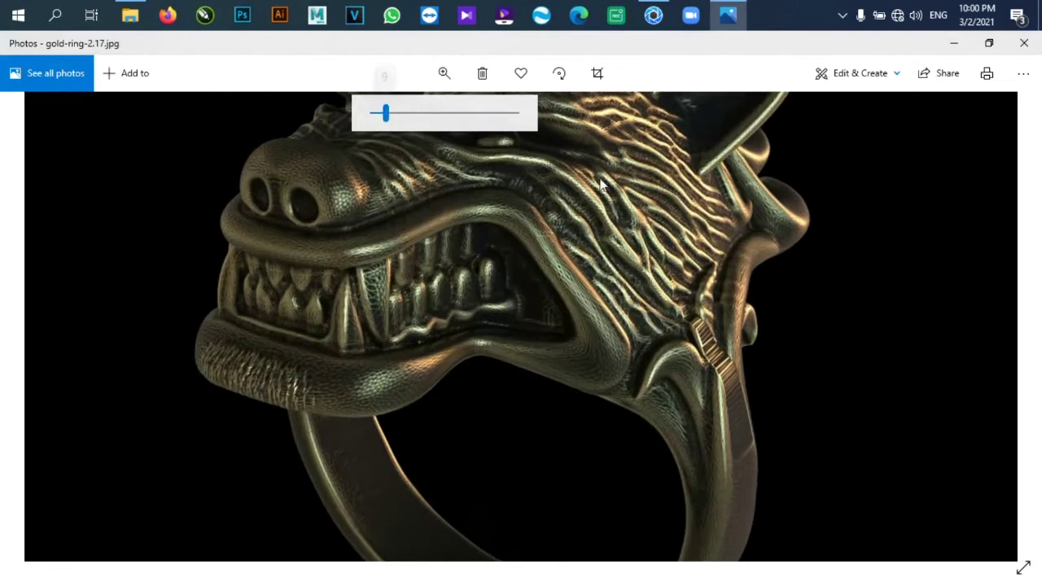
{"action": "left_click_drag", "start_coordinate": [578, 440], "coordinate": [585, 351]}
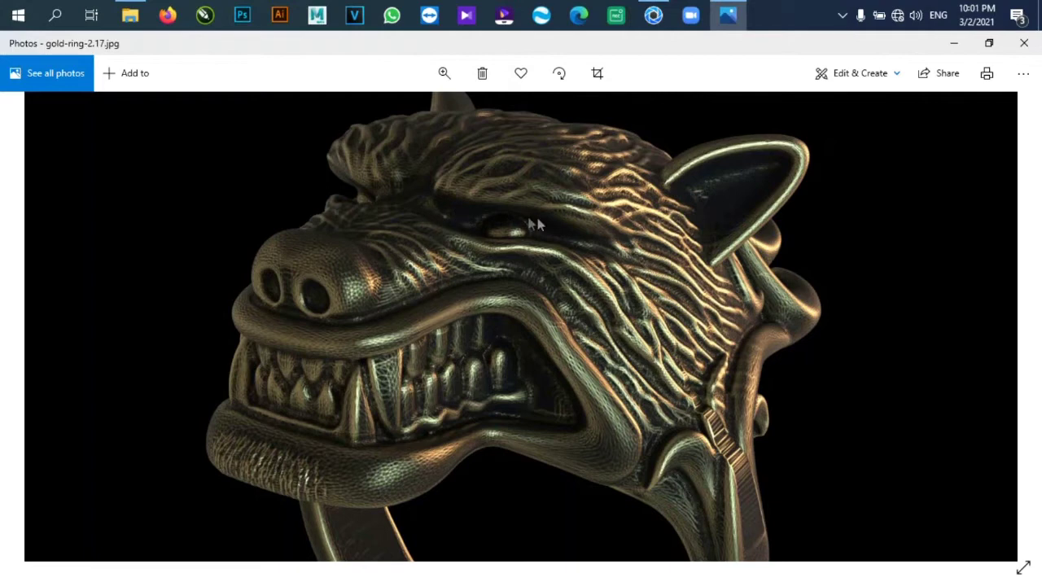
{"action": "left_click_drag", "start_coordinate": [609, 383], "coordinate": [479, 446]}
{"action": "left_click_drag", "start_coordinate": [517, 305], "coordinate": [415, 242]}
{"action": "left_click_drag", "start_coordinate": [546, 312], "coordinate": [521, 316]}
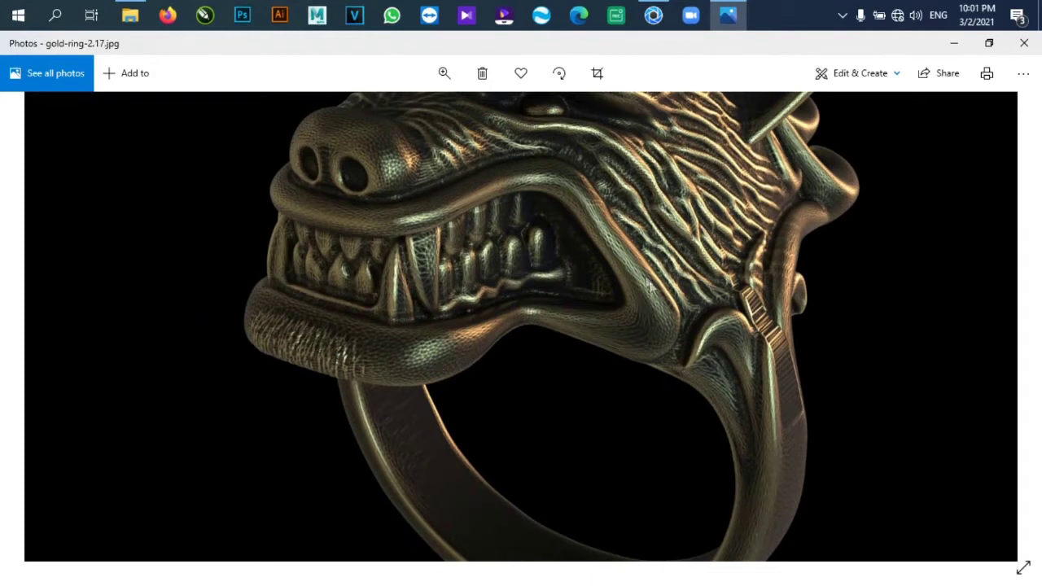
{"action": "left_click_drag", "start_coordinate": [705, 345], "coordinate": [602, 211]}
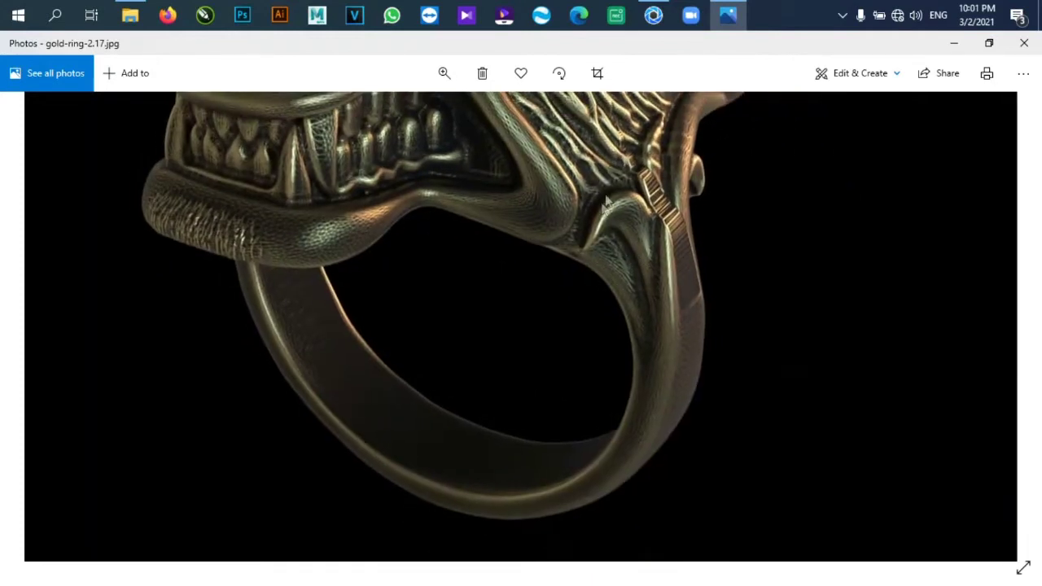
{"action": "scroll", "coordinate": [573, 289], "scroll_direction": "up", "scroll_amount": 3}
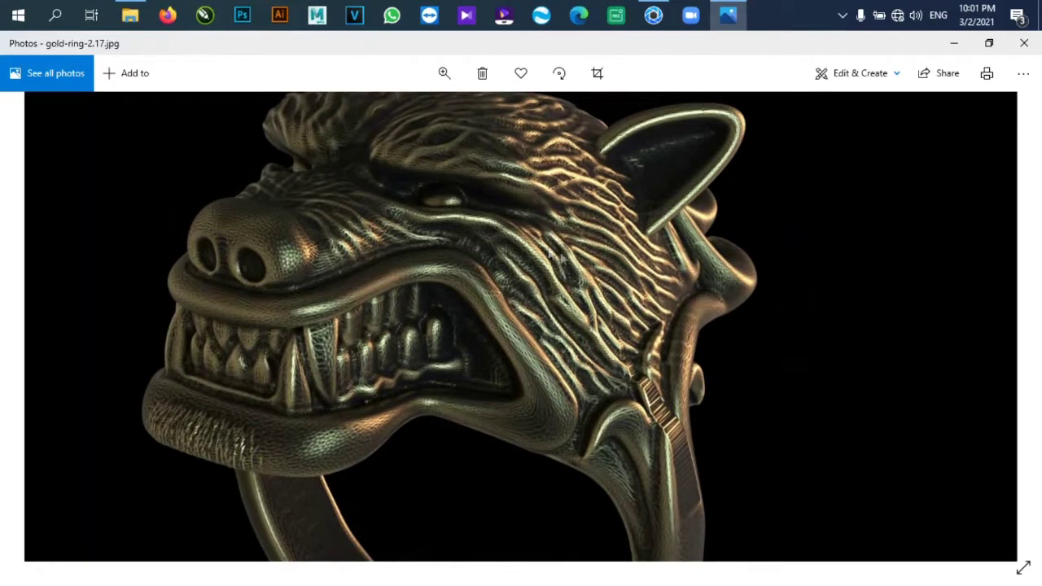
{"action": "left_click_drag", "start_coordinate": [561, 259], "coordinate": [612, 361]}
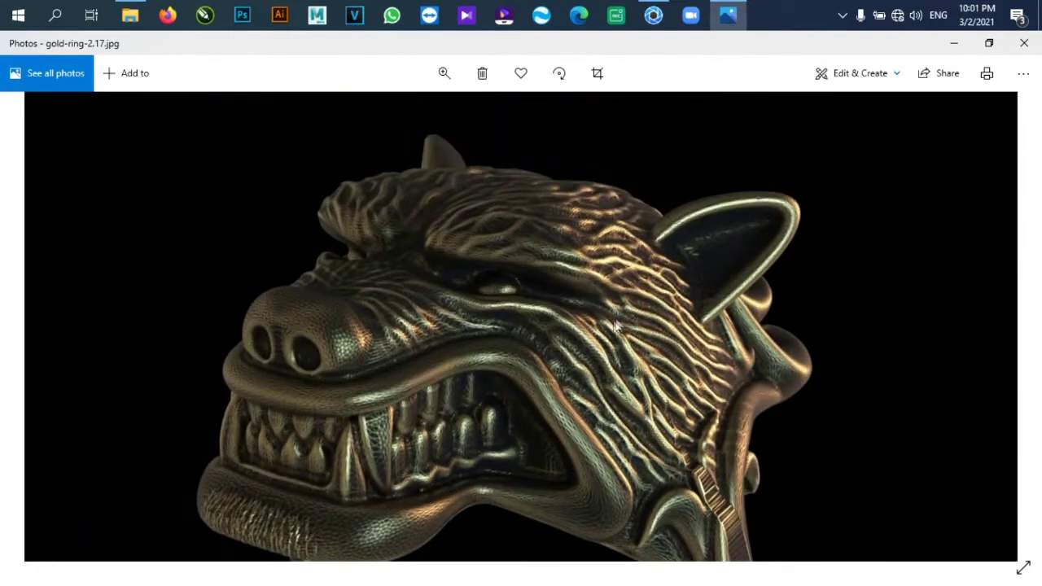
{"action": "scroll", "coordinate": [573, 410], "scroll_direction": "down", "scroll_amount": 3}
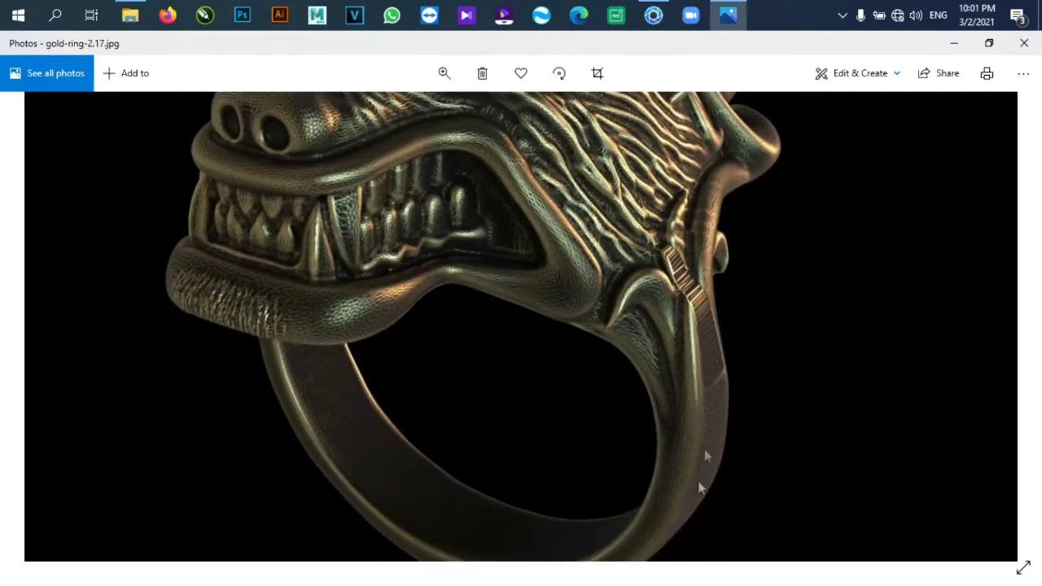
{"action": "scroll", "coordinate": [619, 185], "scroll_direction": "up", "scroll_amount": 4}
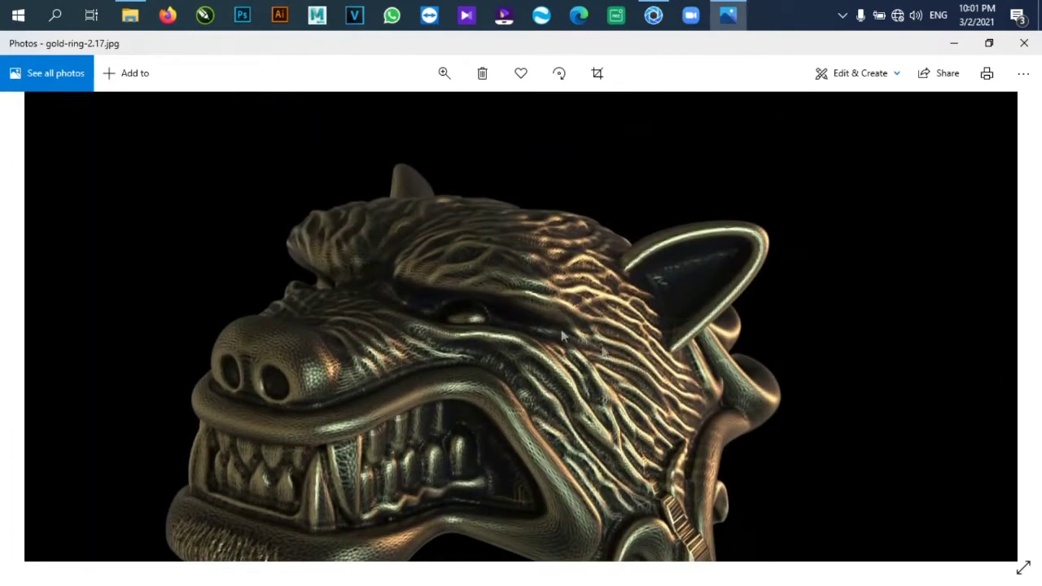
{"action": "scroll", "coordinate": [600, 252], "scroll_direction": "down", "scroll_amount": 3}
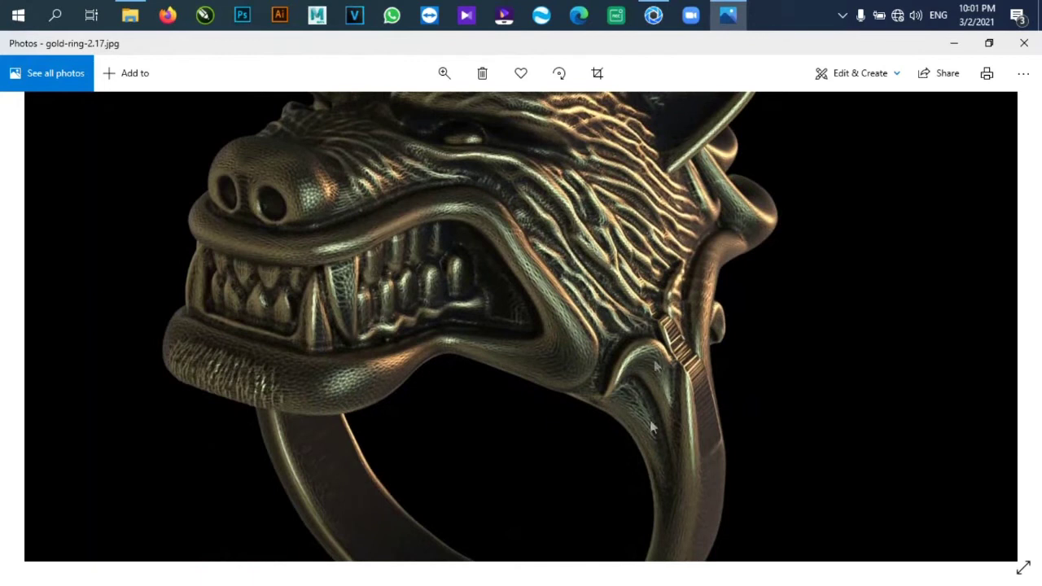
{"action": "scroll", "coordinate": [656, 366], "scroll_direction": "up", "scroll_amount": 2}
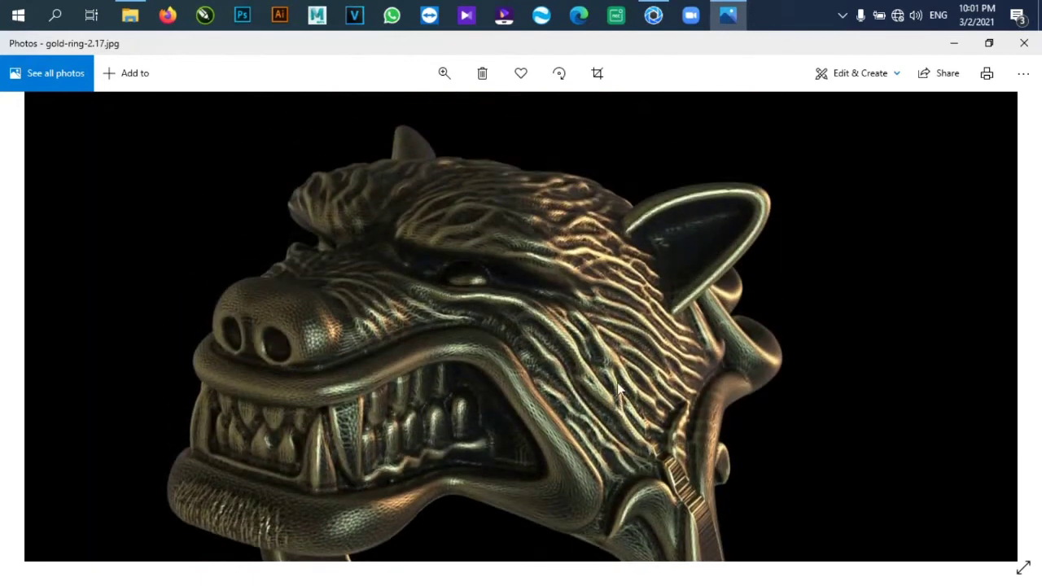
{"action": "left_click_drag", "start_coordinate": [619, 391], "coordinate": [619, 275]}
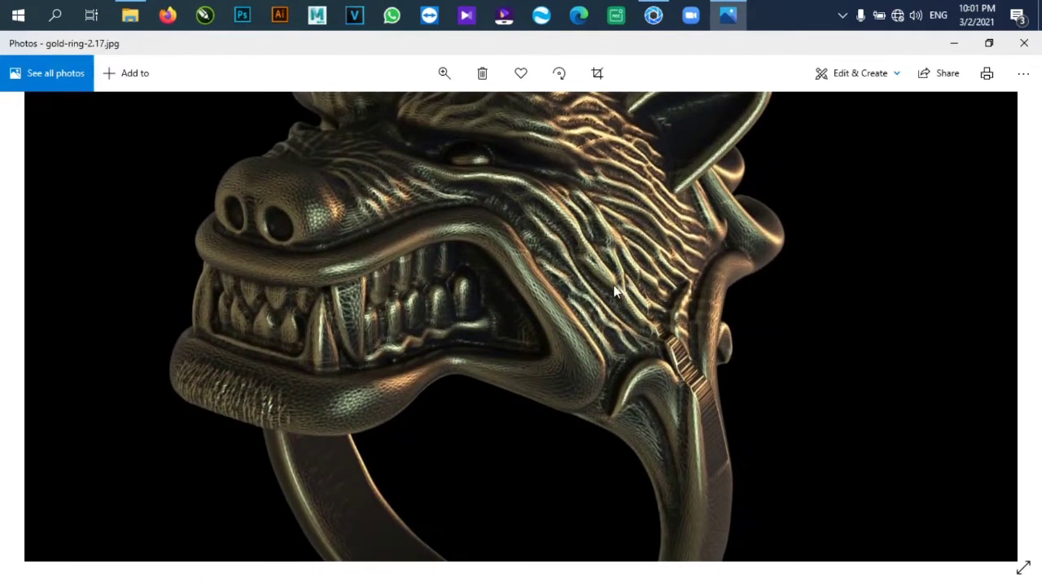
{"action": "left_click", "coordinate": [445, 75]}
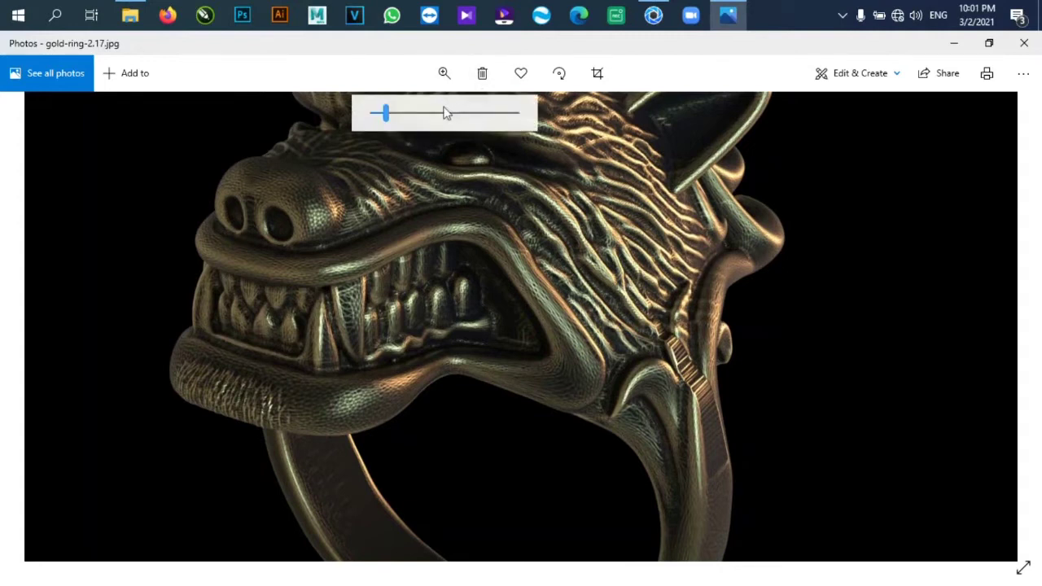
{"action": "left_click_drag", "start_coordinate": [386, 114], "coordinate": [373, 113]}
Switch to KeyShot and import WOLF.fbx from the werewolf-ring-3d-print-model-v1 folder with the default import settings.
{"action": "left_click", "coordinate": [654, 15]}
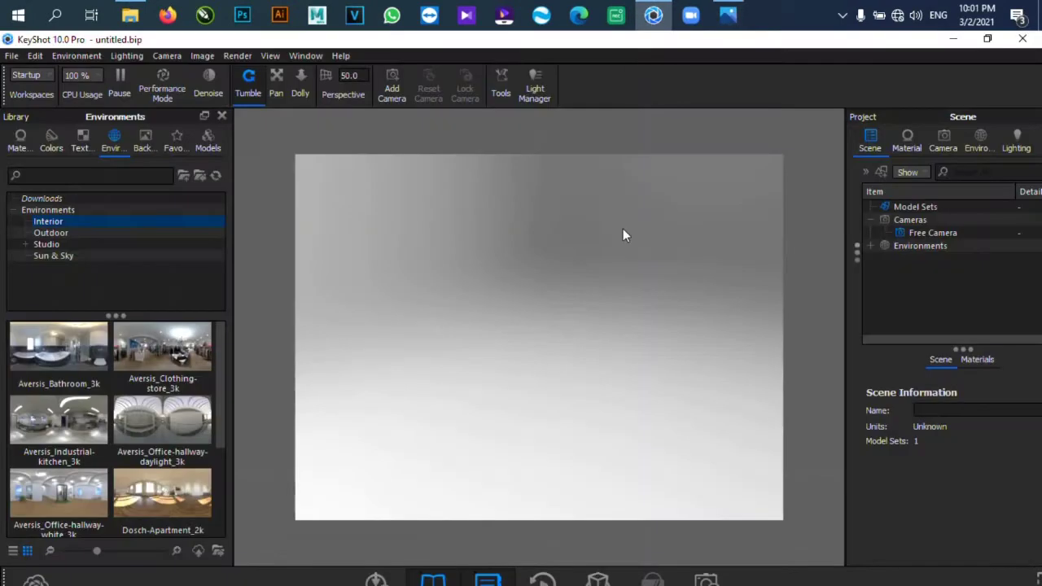
{"action": "left_click", "coordinate": [11, 57]}
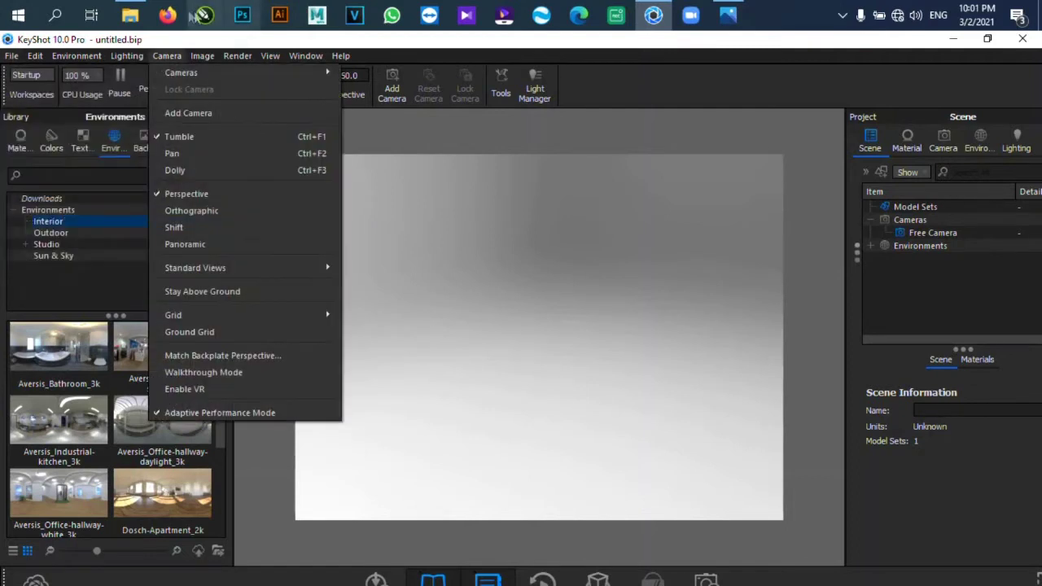
{"action": "left_click", "coordinate": [131, 14]}
{"action": "left_click_drag", "start_coordinate": [272, 47], "coordinate": [705, 241]}
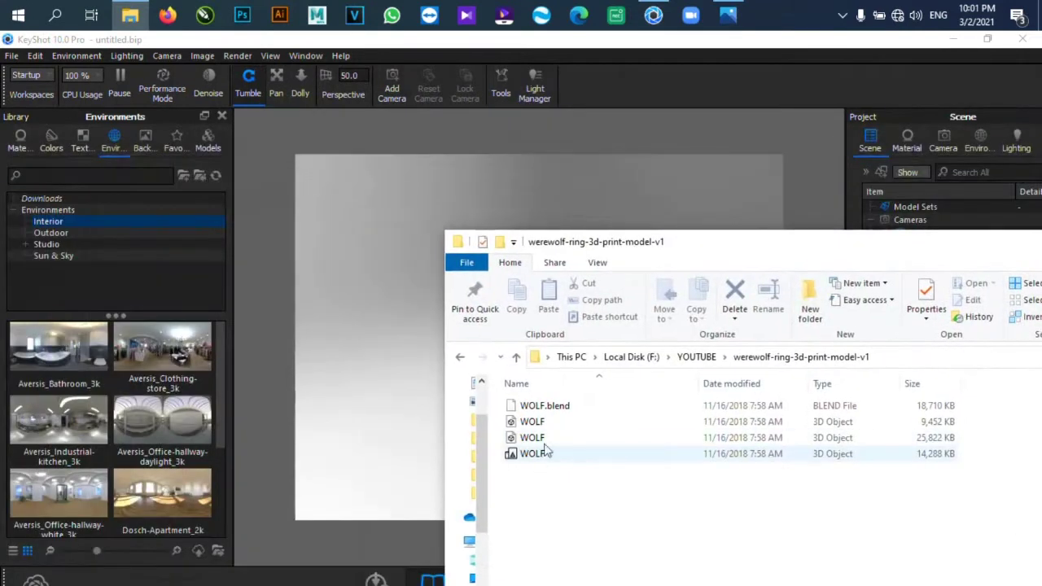
{"action": "double_click", "coordinate": [533, 422]}
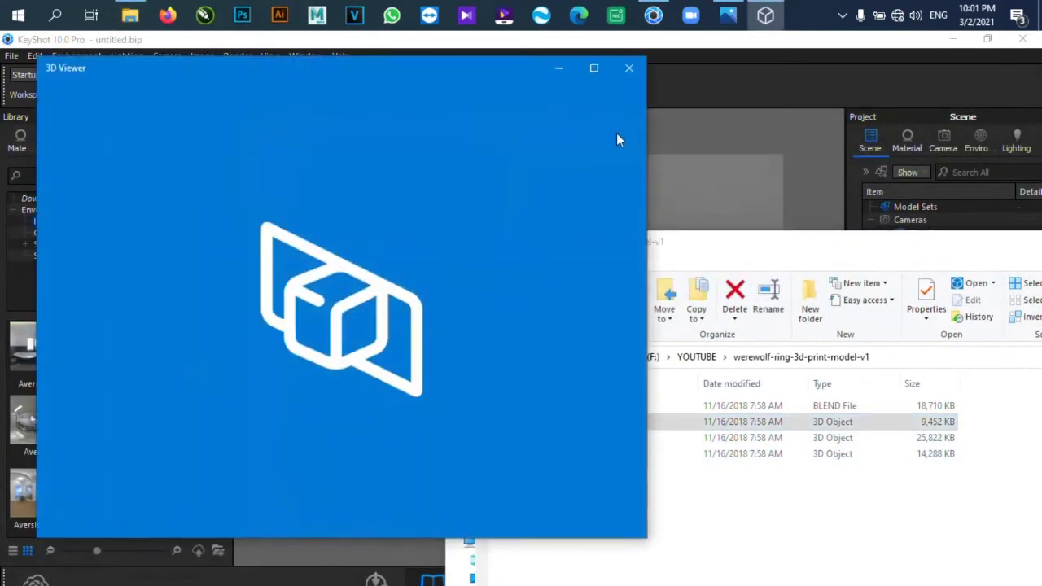
{"action": "left_click", "coordinate": [629, 72]}
{"action": "left_click_drag", "start_coordinate": [533, 421], "coordinate": [382, 323]}
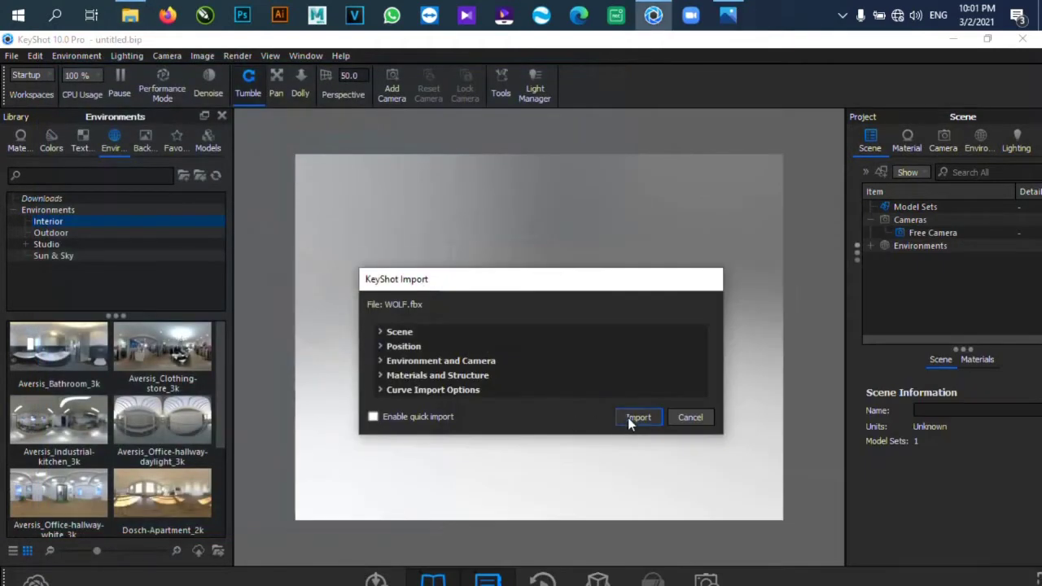
{"action": "left_click", "coordinate": [628, 417]}
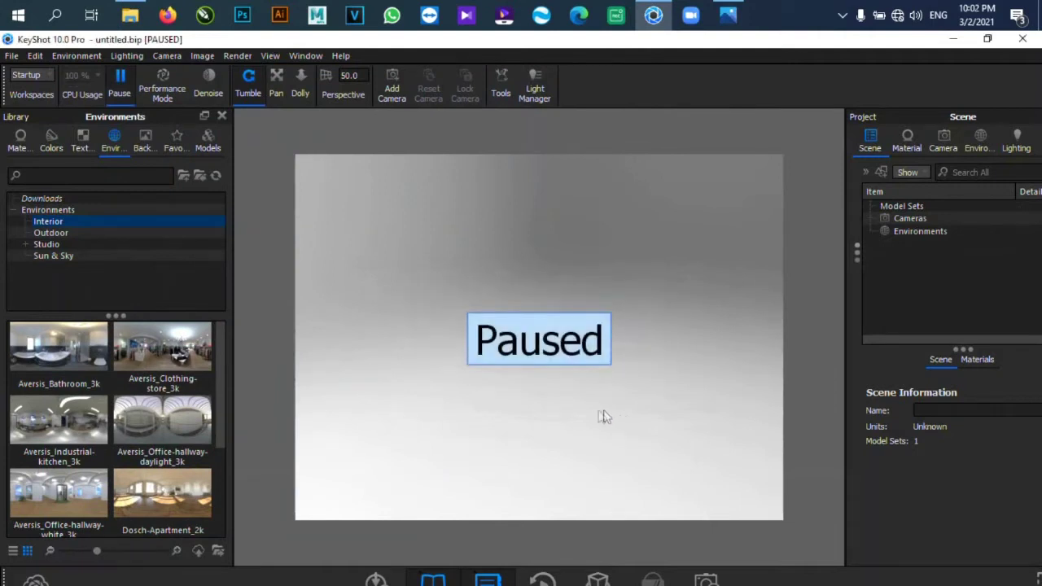
Change the environment background to a solid dark grey colour, hex #2F2E2E.
{"action": "left_click_drag", "start_coordinate": [542, 326], "coordinate": [587, 304]}
{"action": "scroll", "coordinate": [592, 346], "scroll_direction": "up", "scroll_amount": 5}
{"action": "scroll", "coordinate": [590, 344], "scroll_direction": "down", "scroll_amount": 5}
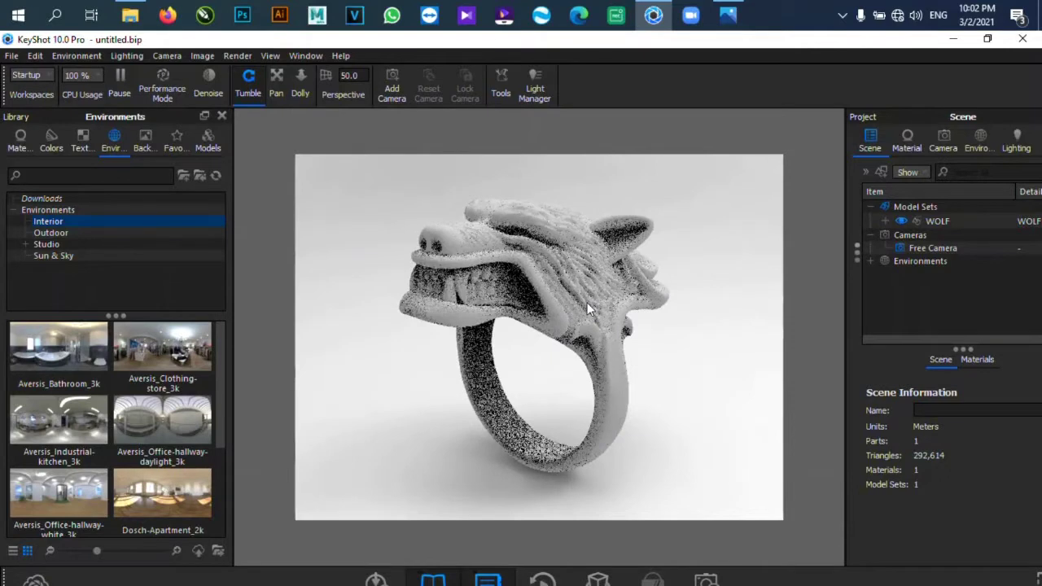
{"action": "left_click", "coordinate": [978, 140]}
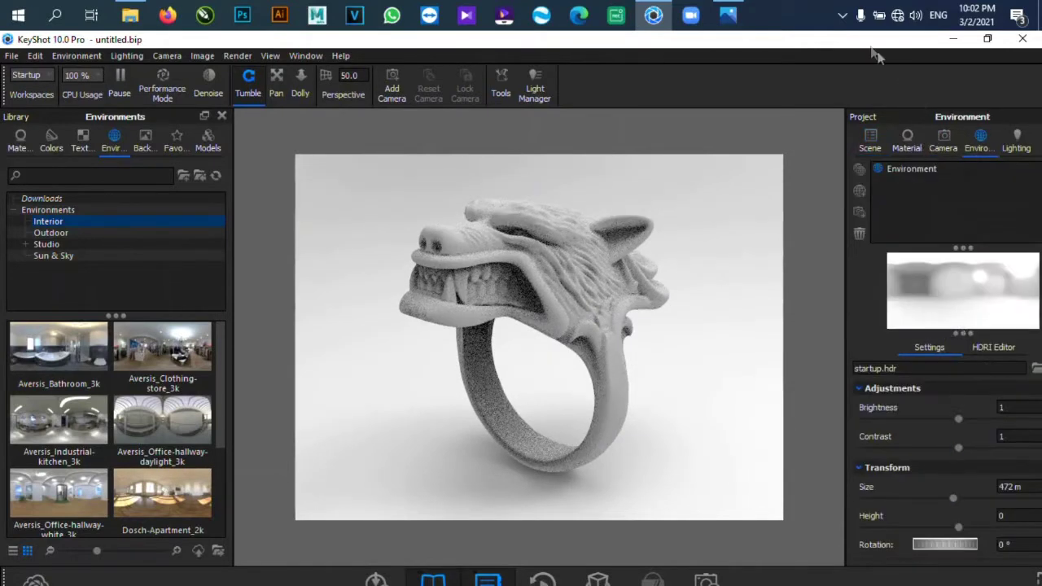
{"action": "scroll", "coordinate": [996, 408], "scroll_direction": "down", "scroll_amount": 3}
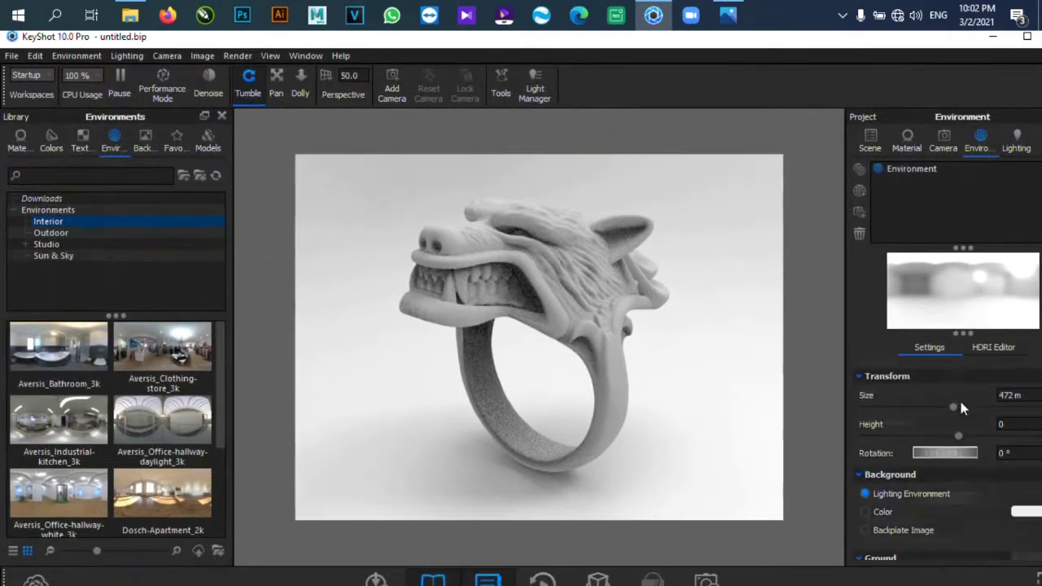
{"action": "left_click", "coordinate": [1025, 513]}
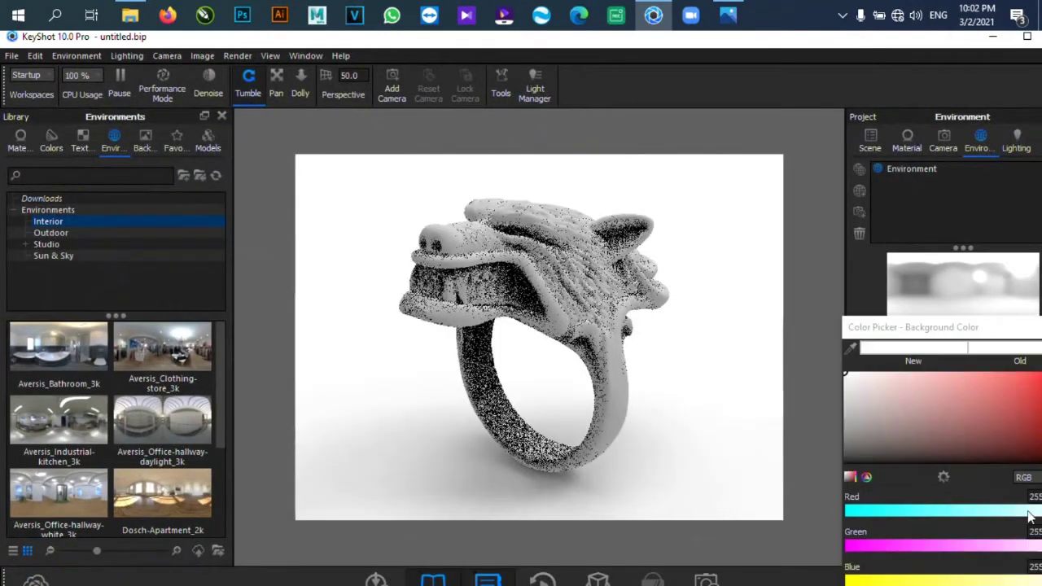
{"action": "left_click_drag", "start_coordinate": [849, 452], "coordinate": [847, 467]}
{"action": "left_click_drag", "start_coordinate": [882, 329], "coordinate": [819, 127]}
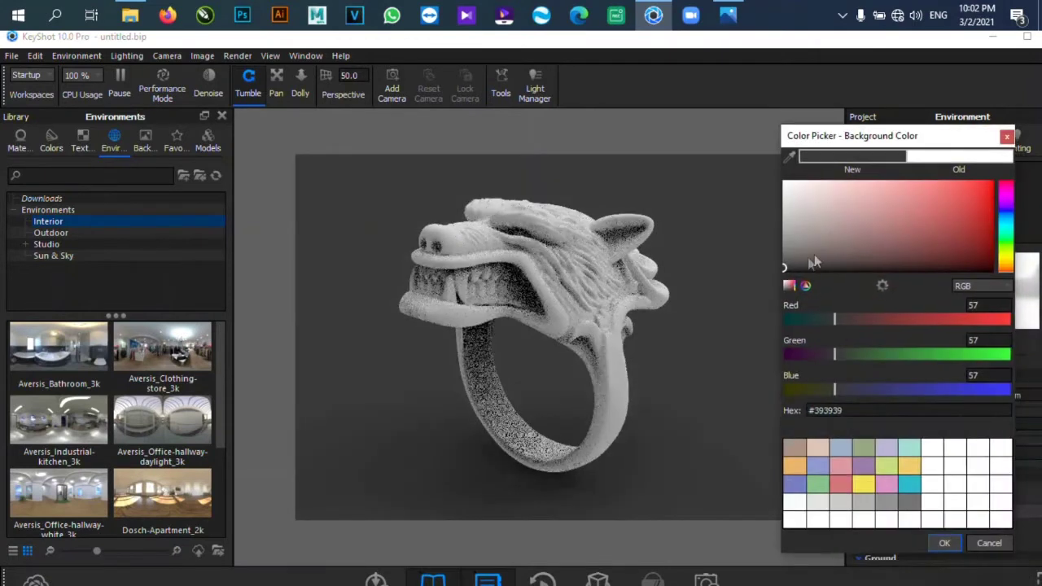
{"action": "left_click", "coordinate": [786, 271]}
{"action": "left_click_drag", "start_coordinate": [786, 271], "coordinate": [786, 272]}
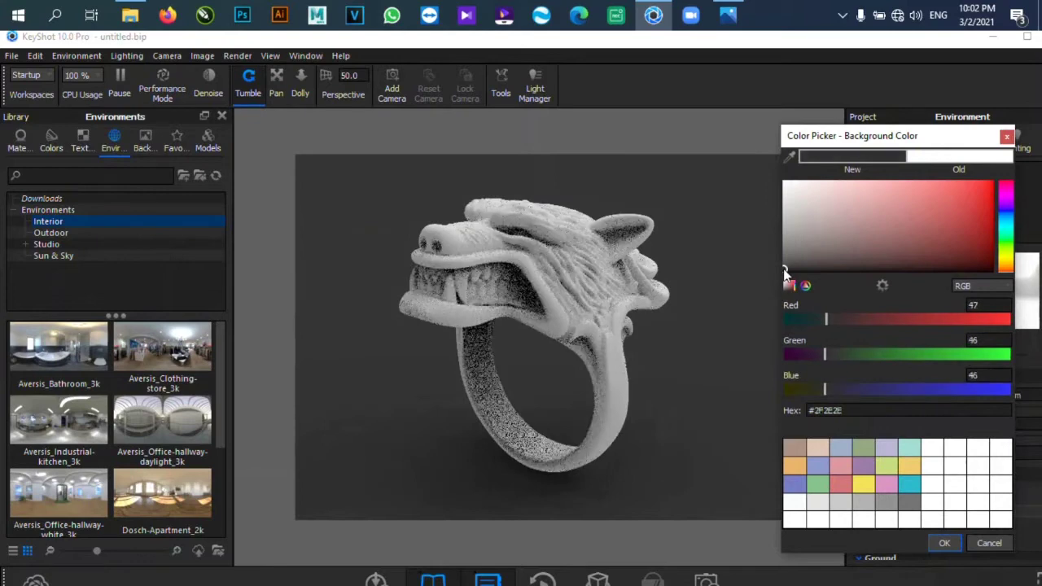
{"action": "left_click", "coordinate": [945, 544]}
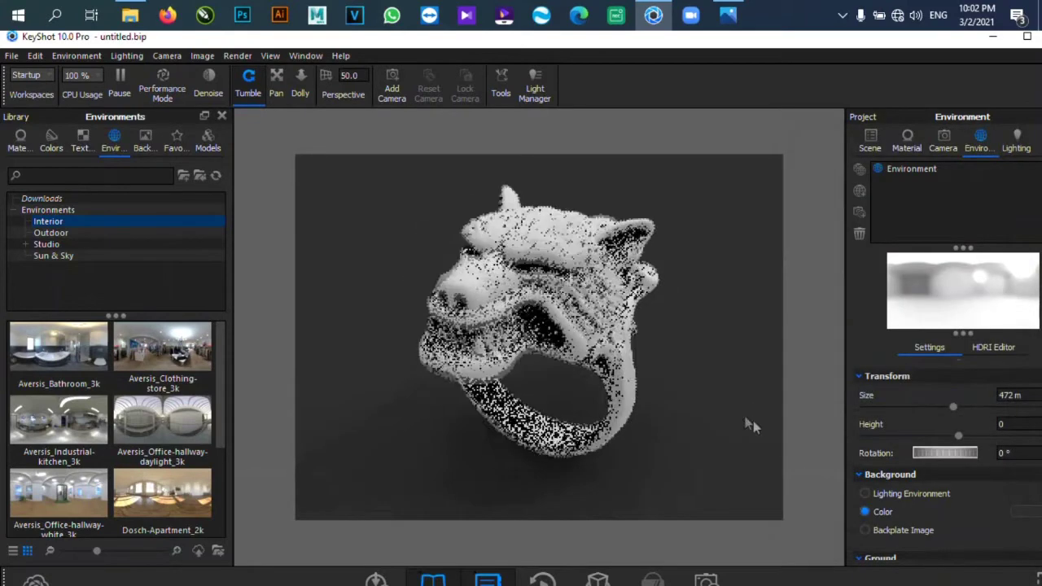
Search the material library for gold and apply Gold 24k Rough to the wolf ring, framed in a three-quarter view.
{"action": "scroll", "coordinate": [604, 335], "scroll_direction": "up", "scroll_amount": 3}
{"action": "scroll", "coordinate": [604, 334], "scroll_direction": "down", "scroll_amount": 3}
{"action": "mouse_move", "coordinate": [606, 333]}
{"action": "left_mouse_down"}
{"action": "mouse_move", "coordinate": [629, 338]}
{"action": "mouse_move", "coordinate": [607, 340]}
{"action": "left_mouse_up"}
{"action": "scroll", "coordinate": [607, 339], "scroll_direction": "up", "scroll_amount": 1}
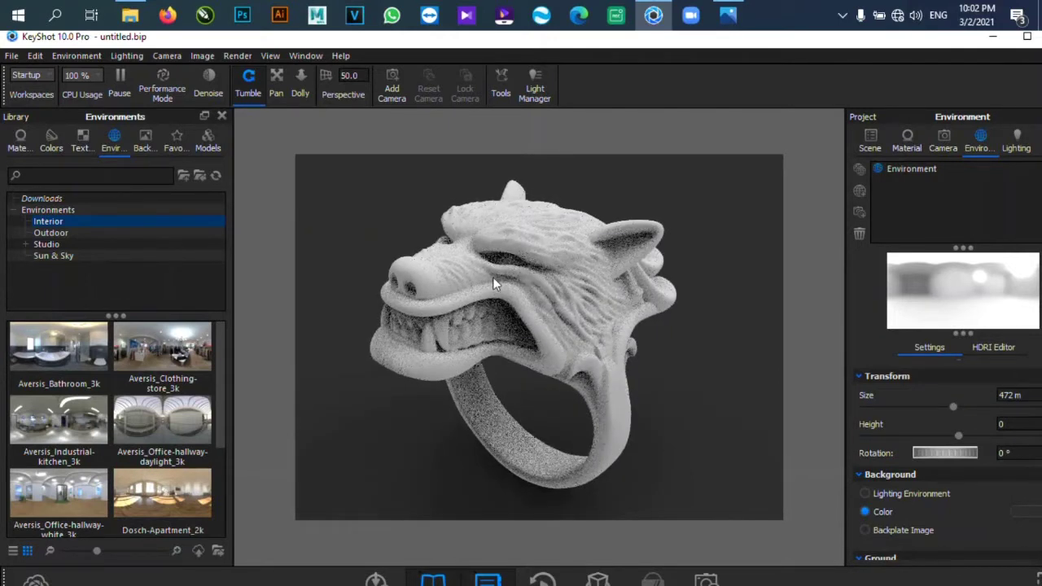
{"action": "left_click", "coordinate": [20, 137]}
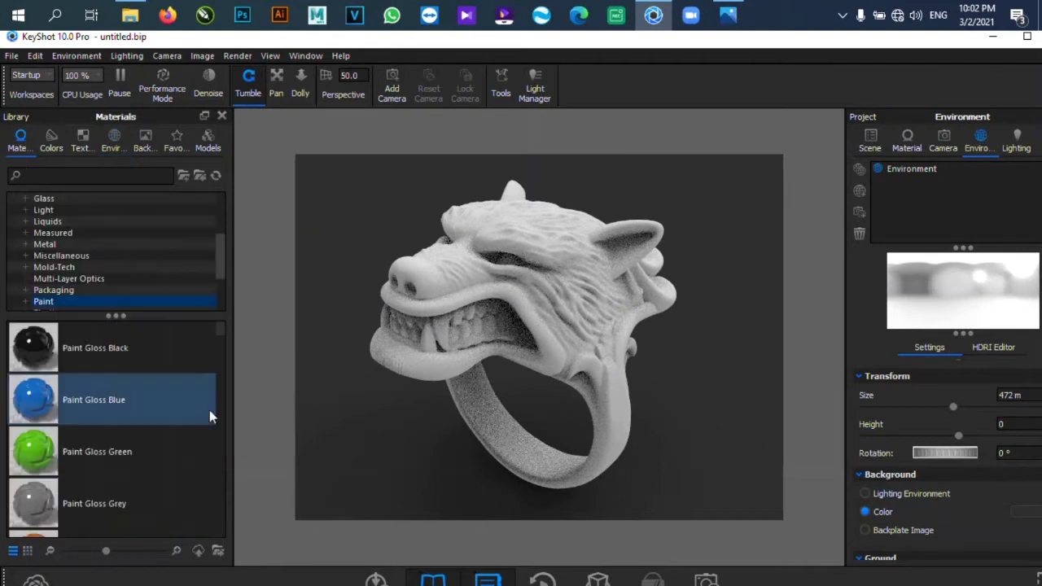
{"action": "left_click", "coordinate": [44, 176]}
{"action": "type", "text": "gold"}
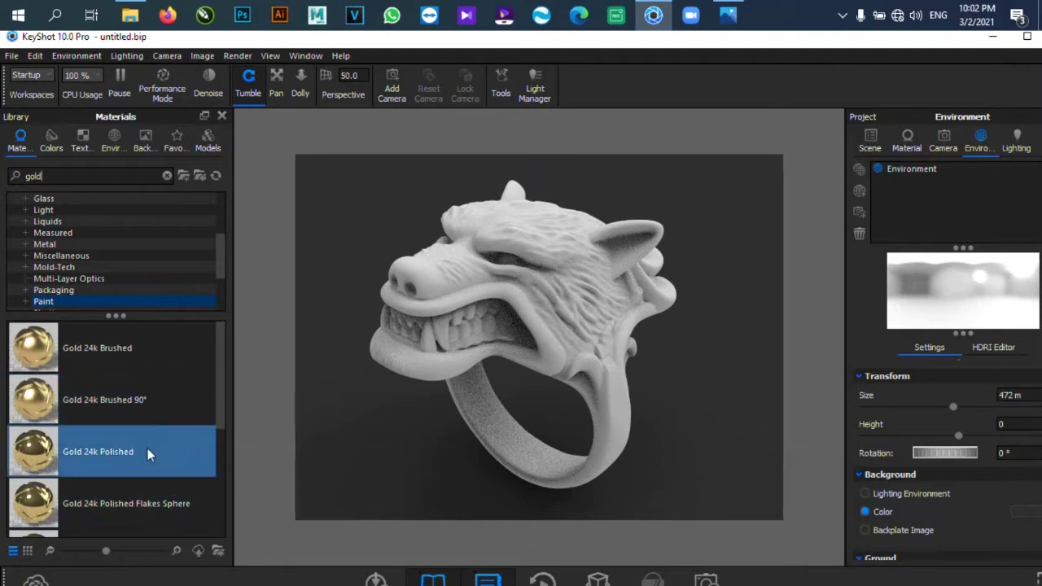
{"action": "scroll", "coordinate": [150, 468], "scroll_direction": "down", "scroll_amount": 3}
{"action": "left_click_drag", "start_coordinate": [122, 450], "coordinate": [504, 302]}
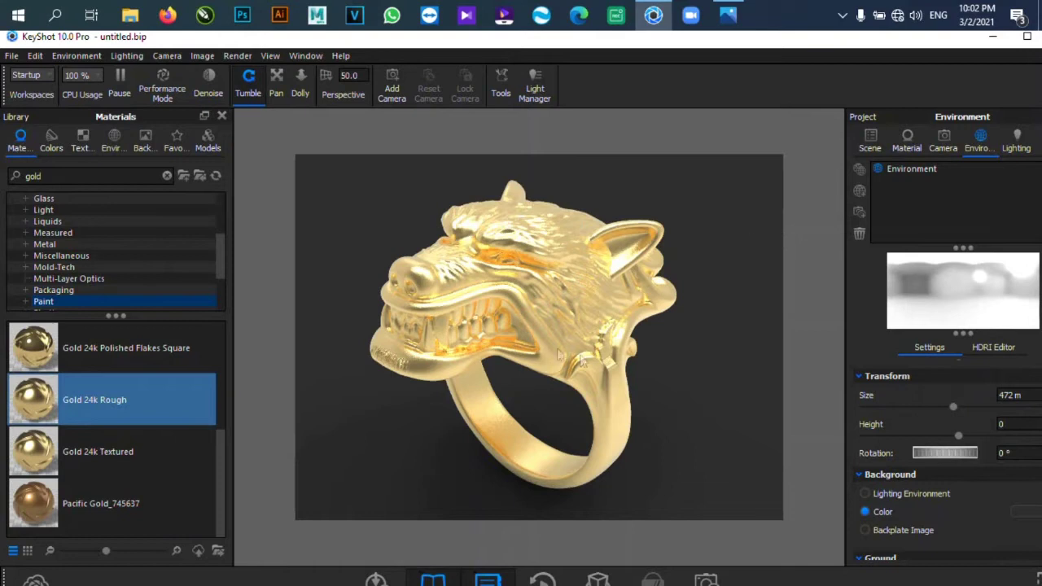
Compare the gold ring with the gold-ring-2.17.jpg reference in Photos and close the reference image.
{"action": "left_click_drag", "start_coordinate": [597, 364], "coordinate": [620, 391]}
{"action": "left_click", "coordinate": [728, 14]}
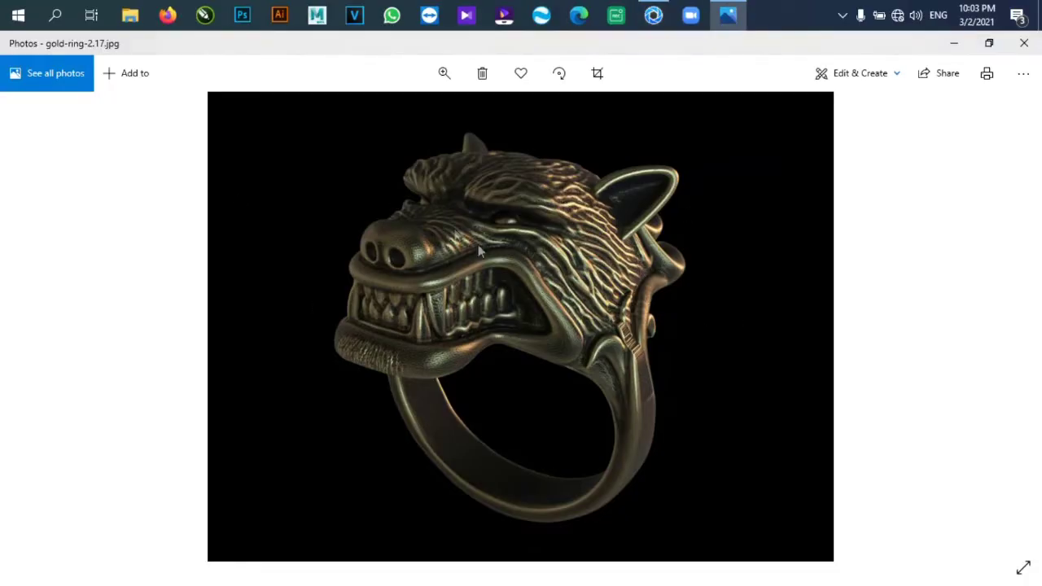
{"action": "left_click", "coordinate": [1024, 43]}
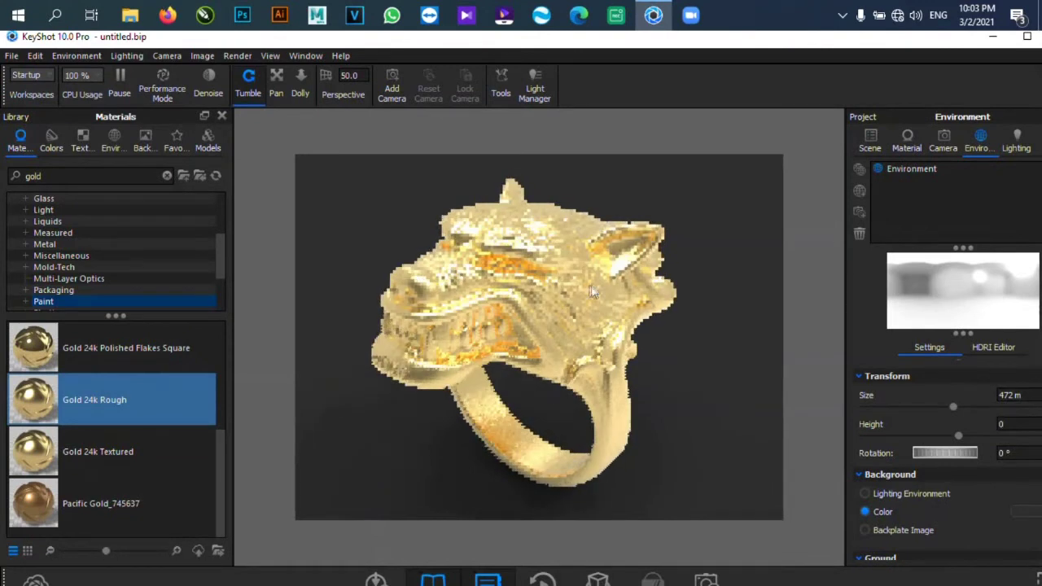
Open the WOLF part's gold material for editing in the Material Graph.
{"action": "left_click", "coordinate": [872, 145]}
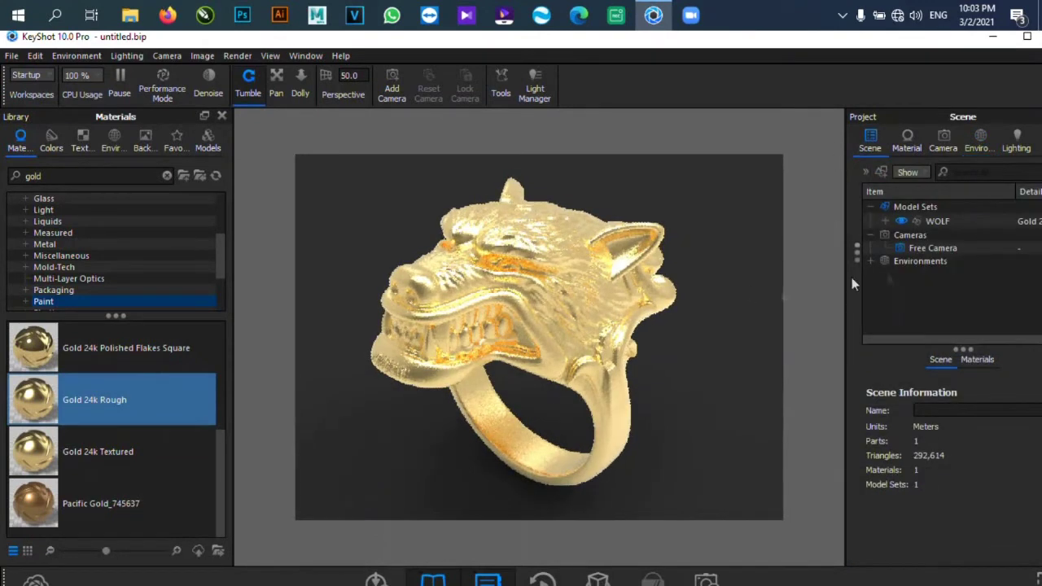
{"action": "double_click", "coordinate": [937, 222]}
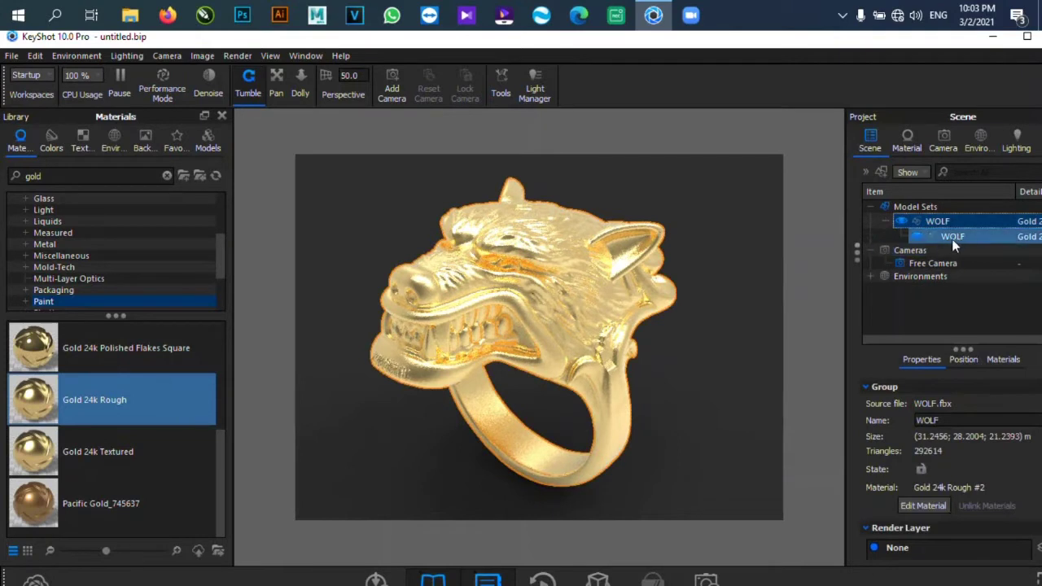
{"action": "double_click", "coordinate": [956, 237]}
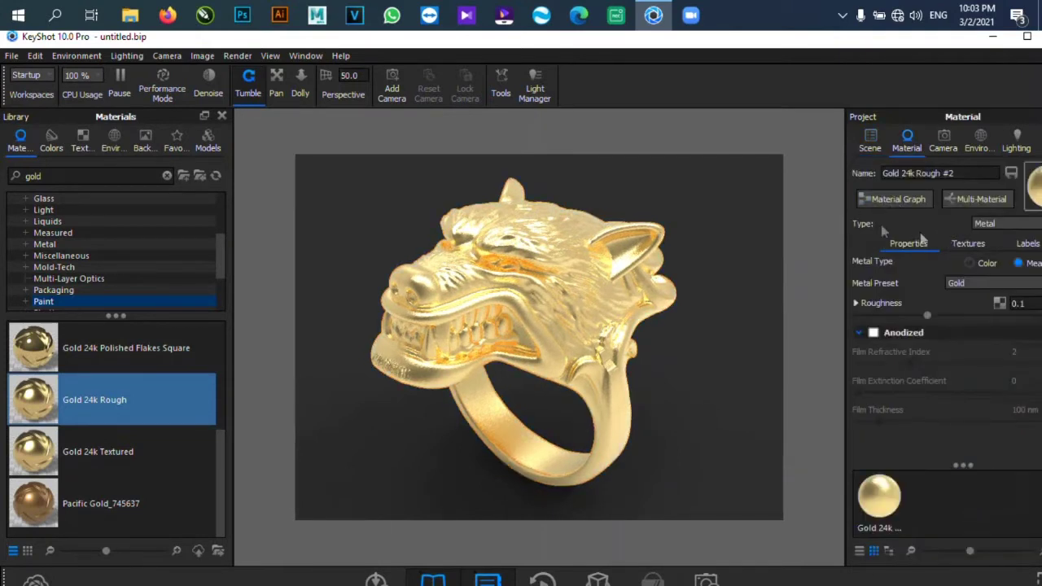
{"action": "left_click", "coordinate": [892, 200]}
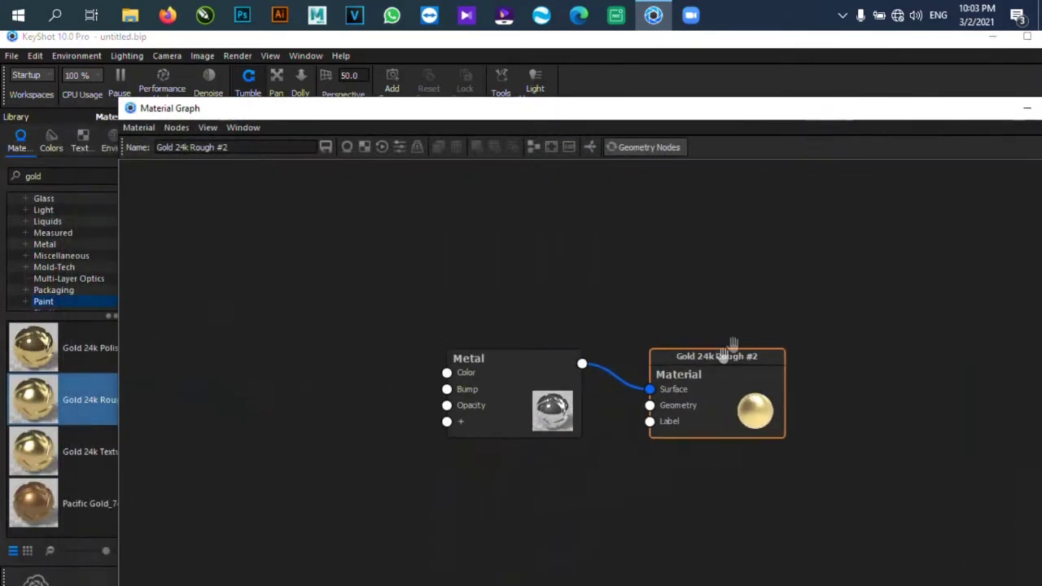
Rearrange the graph so the Metal node sits above and before the gold Material node, leaving free space below.
{"action": "left_click_drag", "start_coordinate": [545, 384], "coordinate": [514, 315]}
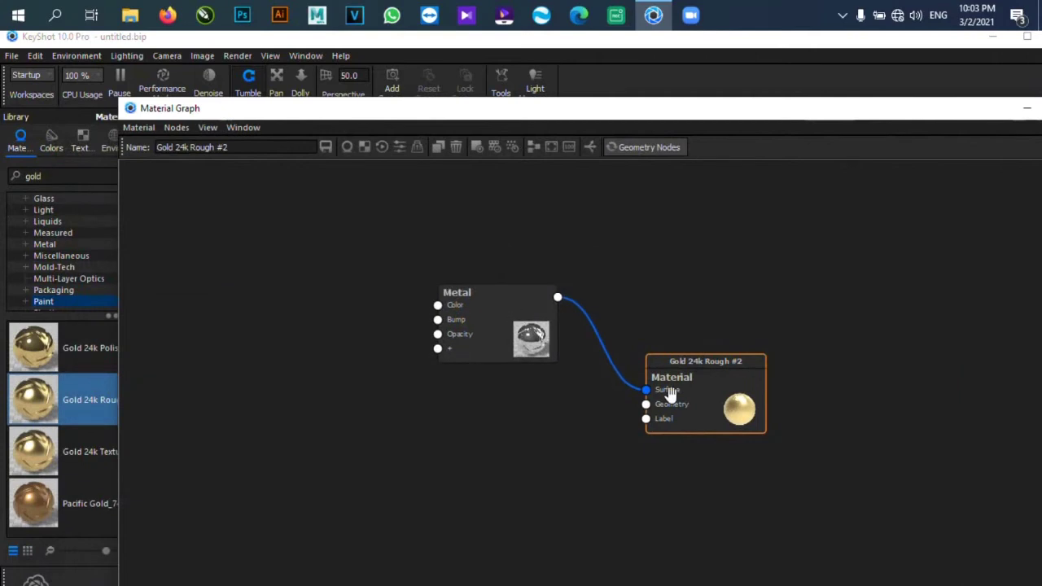
{"action": "left_click_drag", "start_coordinate": [668, 392], "coordinate": [704, 370]}
{"action": "mouse_move", "coordinate": [533, 327]}
{"action": "left_mouse_down"}
{"action": "mouse_move", "coordinate": [565, 334]}
{"action": "mouse_move", "coordinate": [543, 328]}
{"action": "left_mouse_up"}
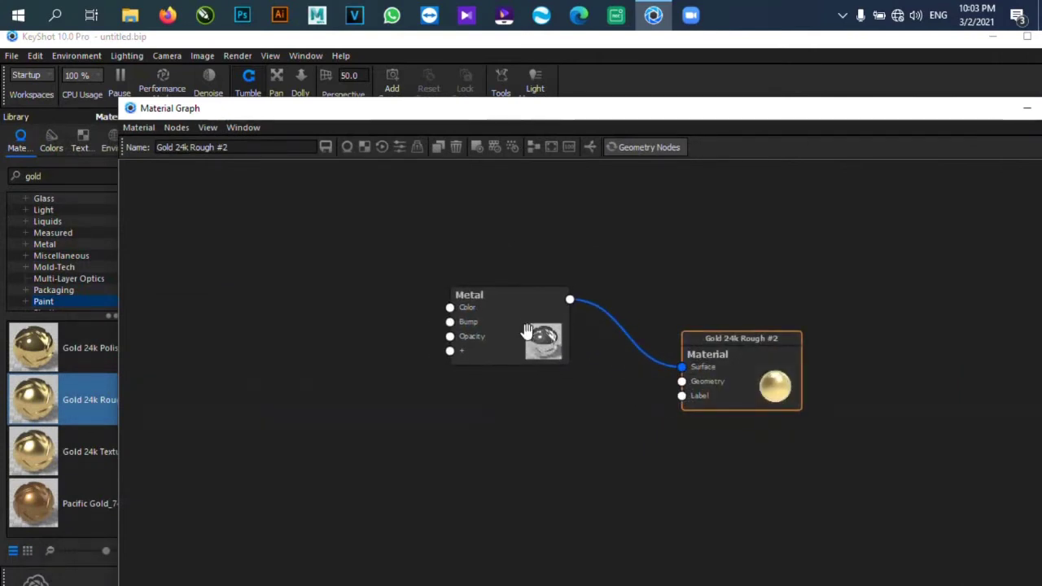
{"action": "left_click_drag", "start_coordinate": [601, 110], "coordinate": [553, 102]}
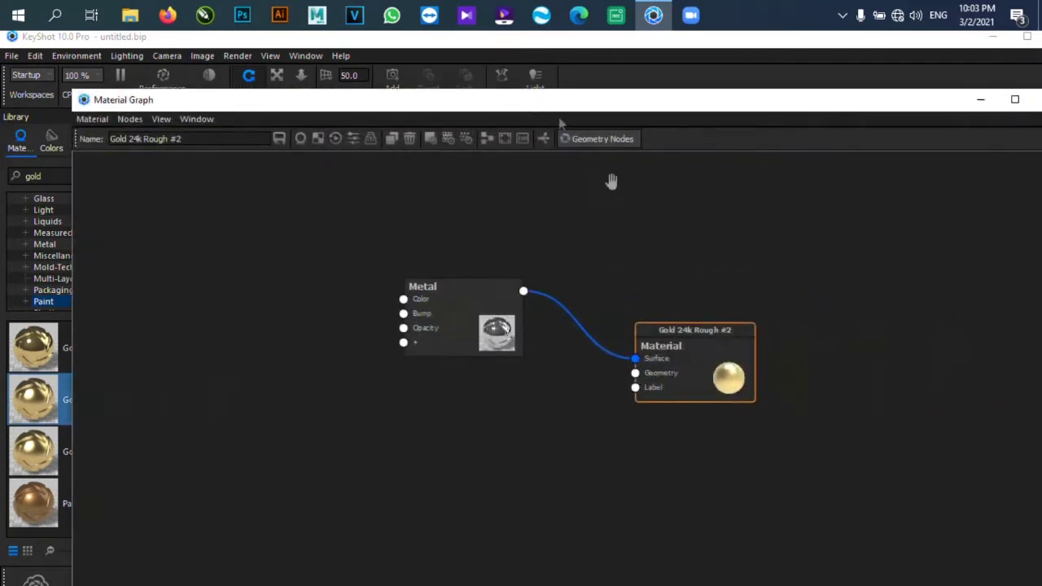
{"action": "left_click_drag", "start_coordinate": [686, 351], "coordinate": [697, 335]}
{"action": "left_click_drag", "start_coordinate": [472, 320], "coordinate": [464, 305]}
{"action": "left_click_drag", "start_coordinate": [718, 341], "coordinate": [698, 354]}
{"action": "left_click_drag", "start_coordinate": [429, 295], "coordinate": [424, 283]}
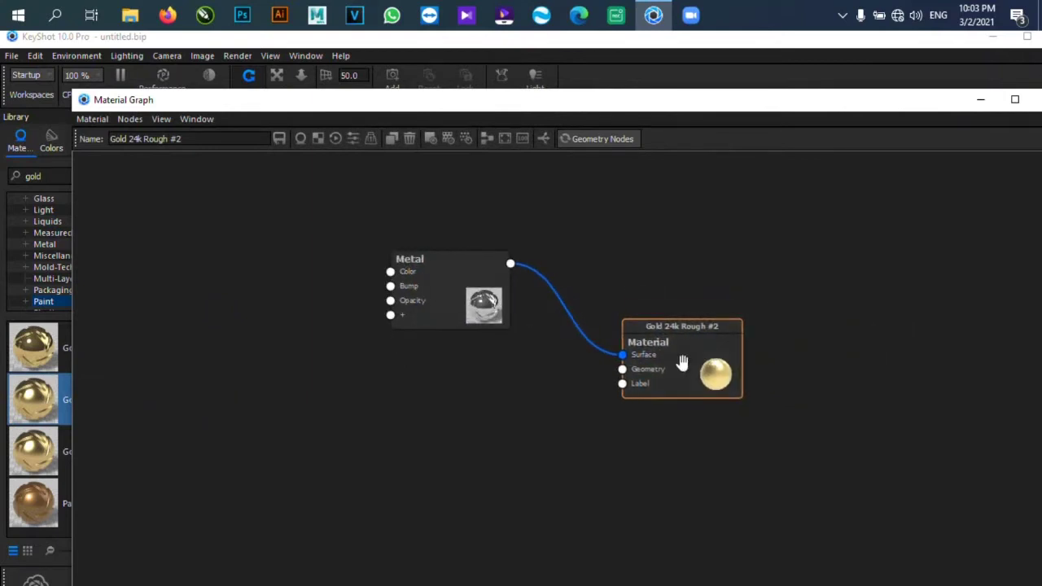
{"action": "left_click_drag", "start_coordinate": [681, 363], "coordinate": [685, 347]}
{"action": "left_click_drag", "start_coordinate": [637, 106], "coordinate": [847, 81]}
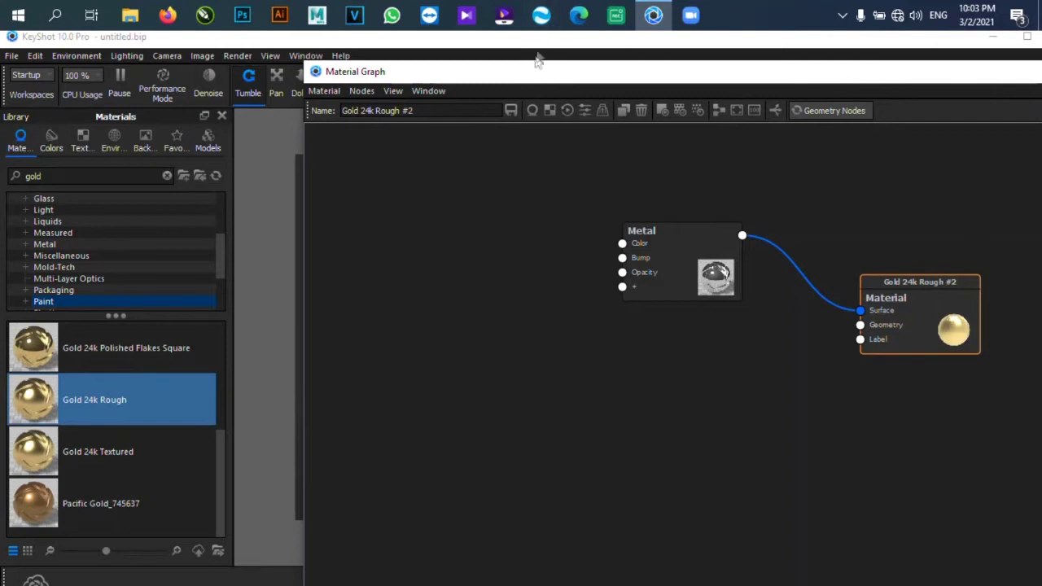
{"action": "left_click_drag", "start_coordinate": [517, 75], "coordinate": [413, 90]}
Add a Plastic material node below the Metal node and connect its output to the gold Material node as a label.
{"action": "right_click", "coordinate": [504, 448]}
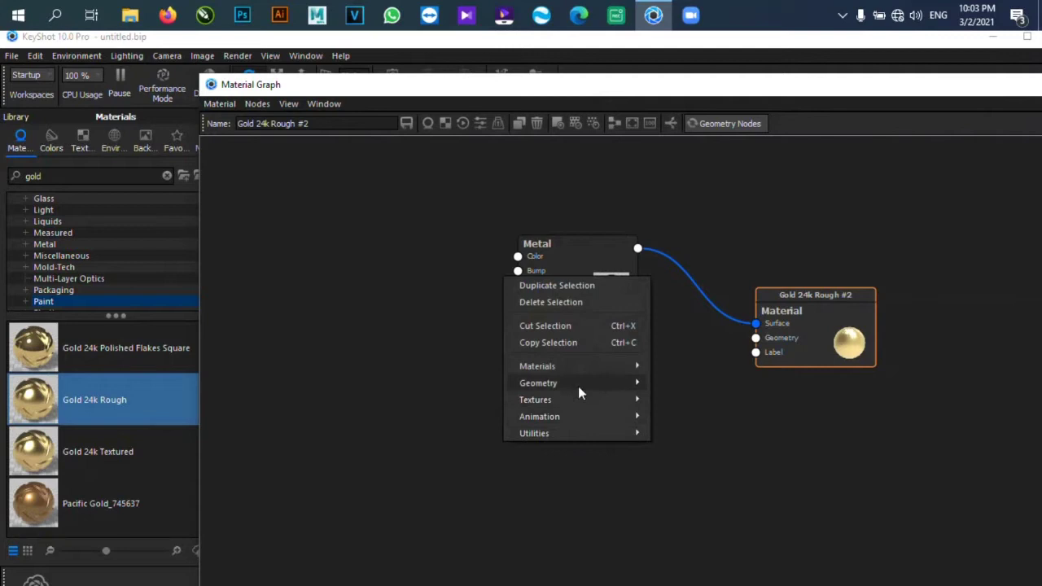
{"action": "mouse_move", "coordinate": [581, 370]}
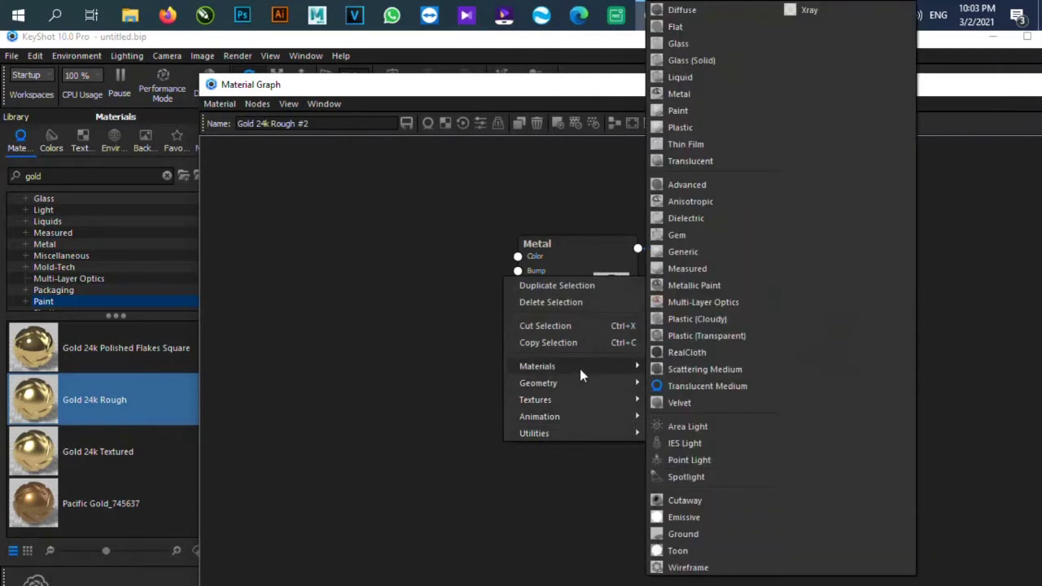
{"action": "left_click", "coordinate": [681, 128]}
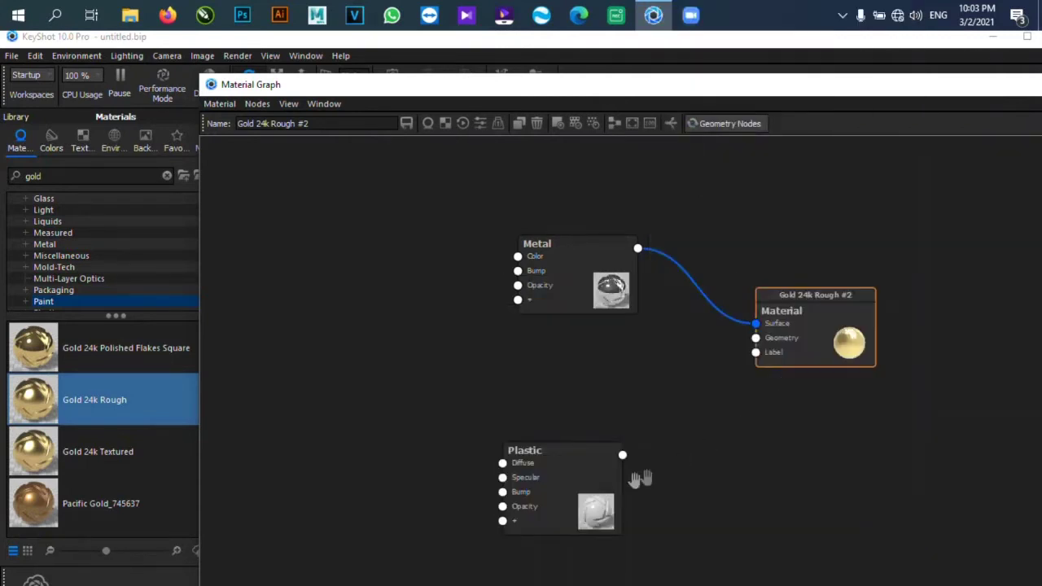
{"action": "left_click_drag", "start_coordinate": [685, 93], "coordinate": [477, 163]}
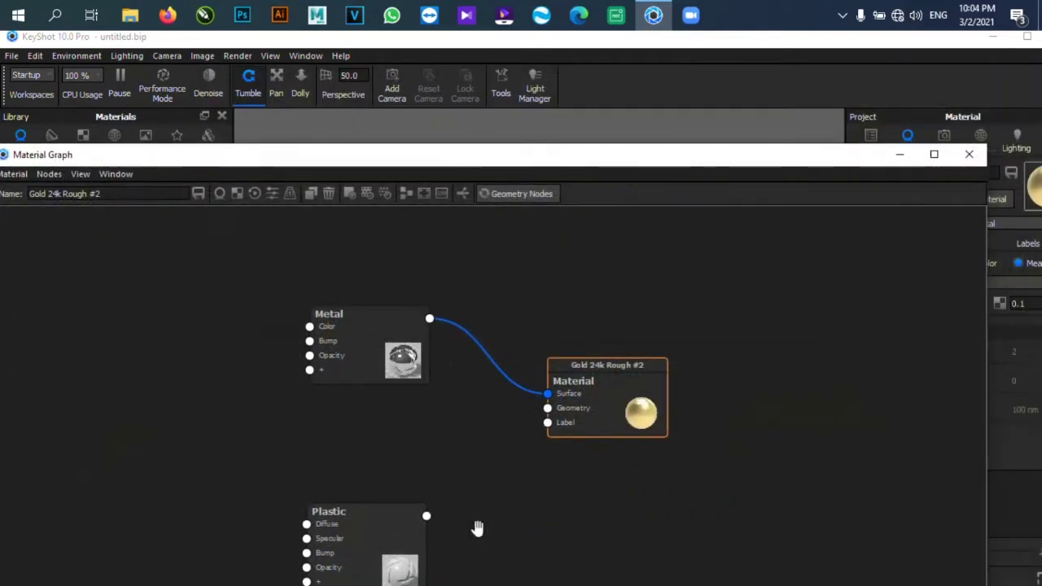
{"action": "left_click_drag", "start_coordinate": [426, 517], "coordinate": [547, 436]}
{"action": "left_click_drag", "start_coordinate": [554, 171], "coordinate": [431, 152]}
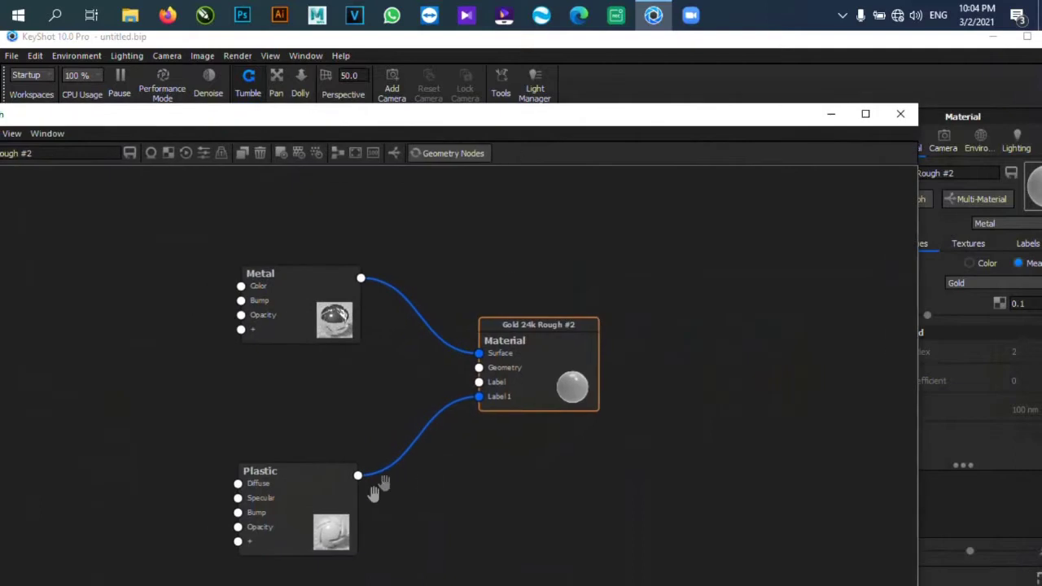
Set the Plastic label's diffuse colour to black.
{"action": "left_click", "coordinate": [335, 496]}
{"action": "left_click_drag", "start_coordinate": [671, 124], "coordinate": [492, 245]}
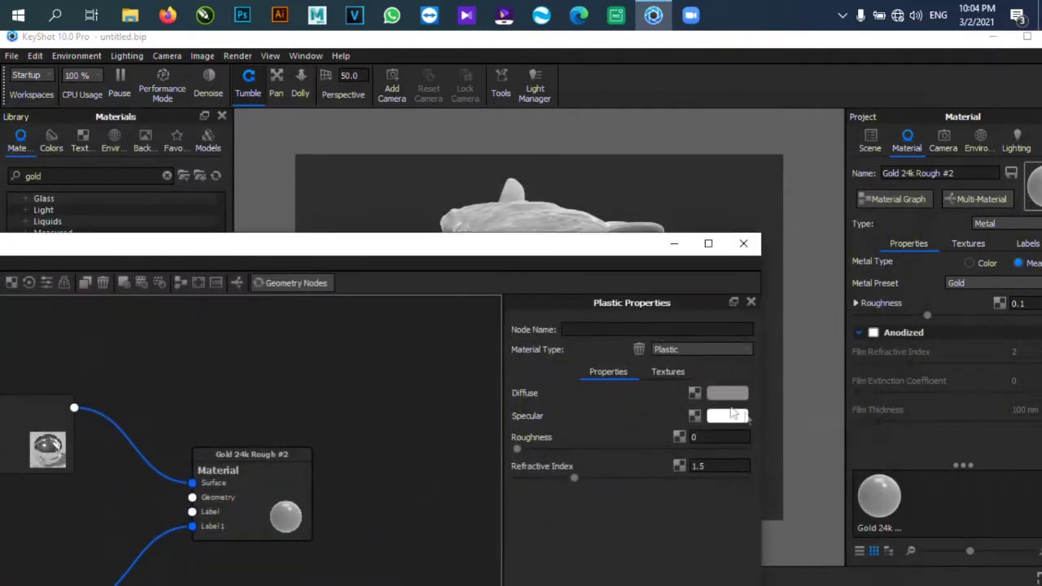
{"action": "left_click", "coordinate": [721, 399]}
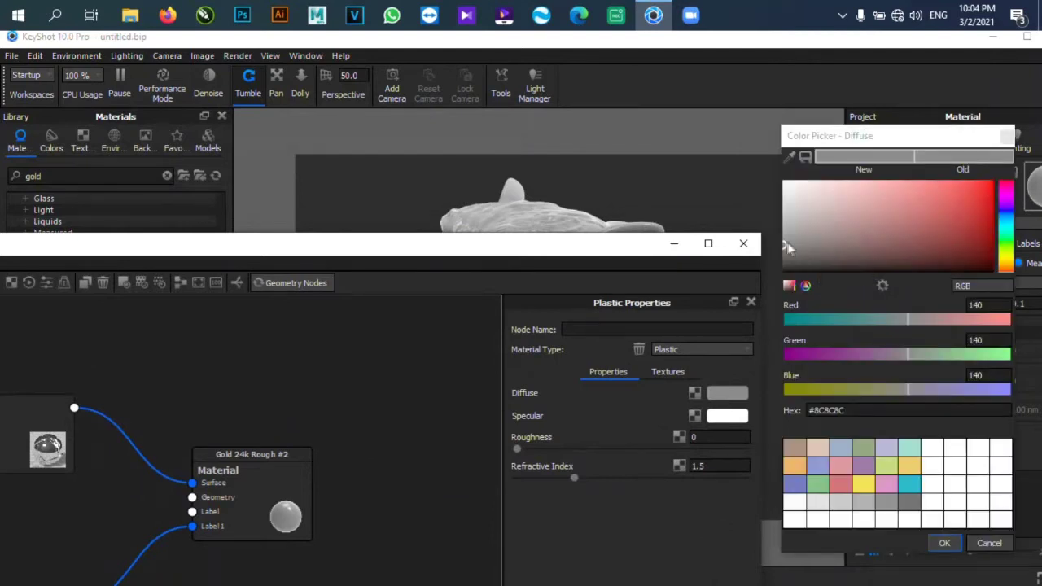
{"action": "left_click_drag", "start_coordinate": [788, 248], "coordinate": [775, 293]}
{"action": "left_click", "coordinate": [943, 543]}
{"action": "left_click_drag", "start_coordinate": [583, 259], "coordinate": [823, 211]}
{"action": "left_click_drag", "start_coordinate": [513, 212], "coordinate": [900, 86]}
Add a Curvature texture node and connect it to the Plastic node's Opacity input.
{"action": "left_click_drag", "start_coordinate": [706, 455], "coordinate": [729, 461]}
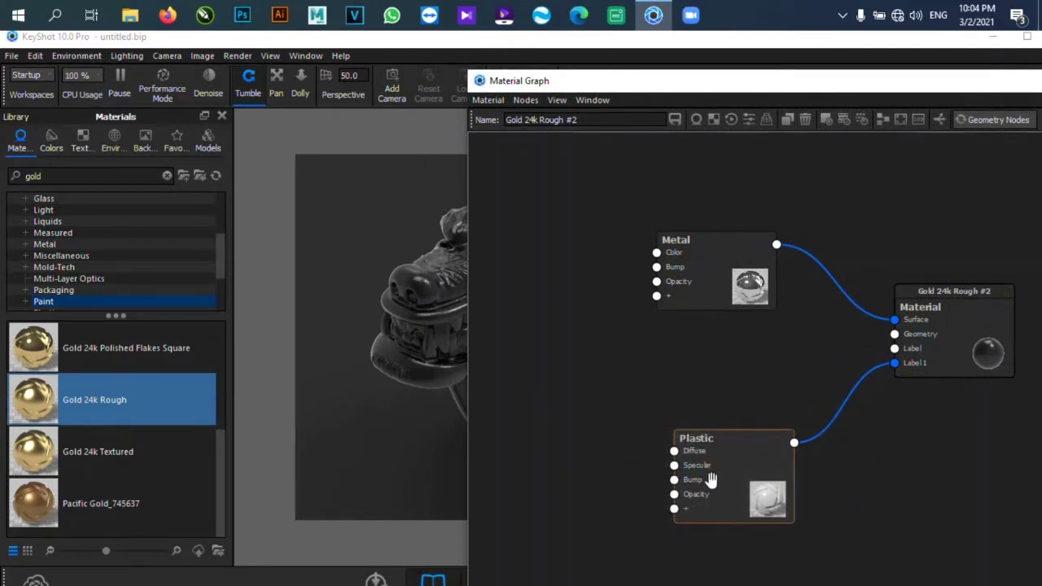
{"action": "right_click", "coordinate": [536, 437]}
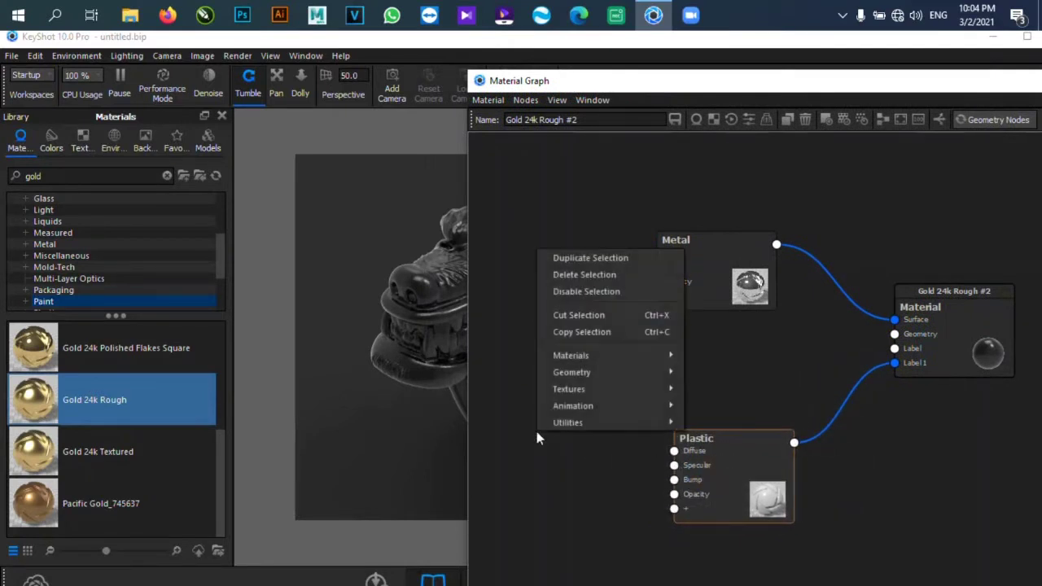
{"action": "mouse_move", "coordinate": [560, 379]}
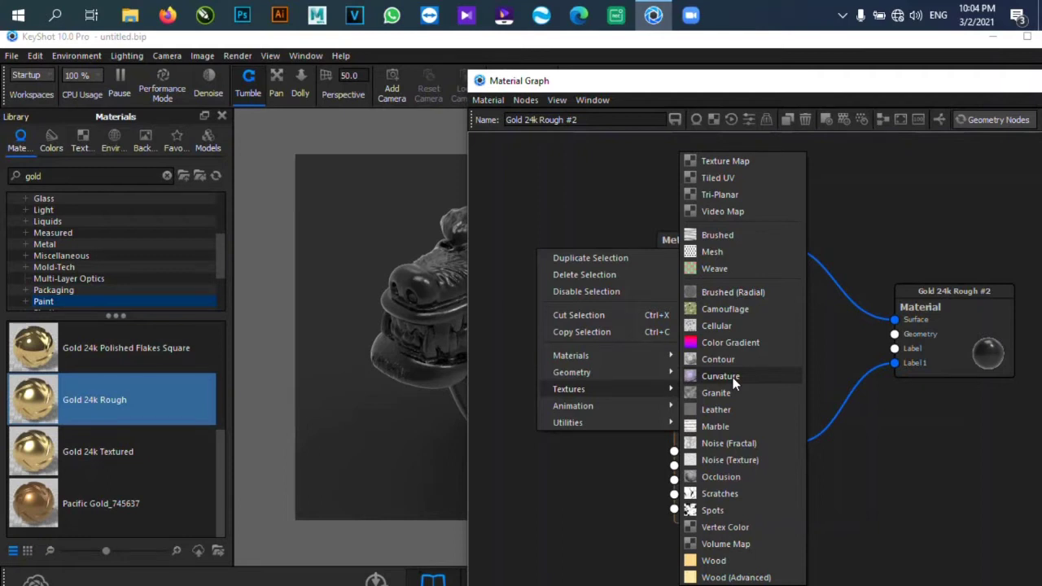
{"action": "left_click", "coordinate": [721, 376]}
{"action": "left_click_drag", "start_coordinate": [628, 446], "coordinate": [804, 494]}
{"action": "left_click_drag", "start_coordinate": [578, 401], "coordinate": [634, 441]}
{"action": "left_click_drag", "start_coordinate": [560, 85], "coordinate": [758, 106]}
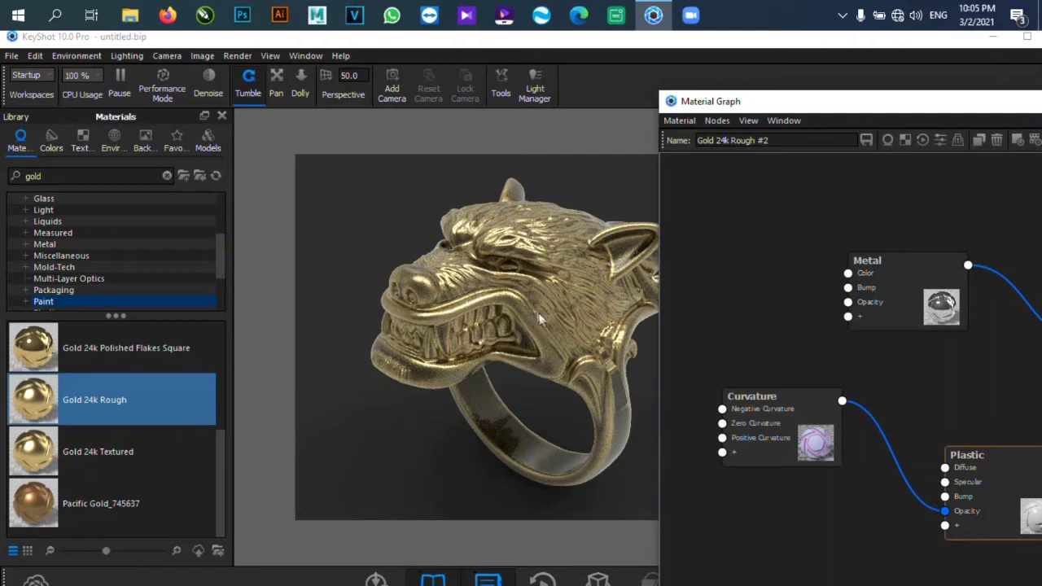
Try a Cutoff of 10 on the Curvature texture and inspect the wolf's face up close.
{"action": "left_click_drag", "start_coordinate": [763, 109], "coordinate": [124, 153]}
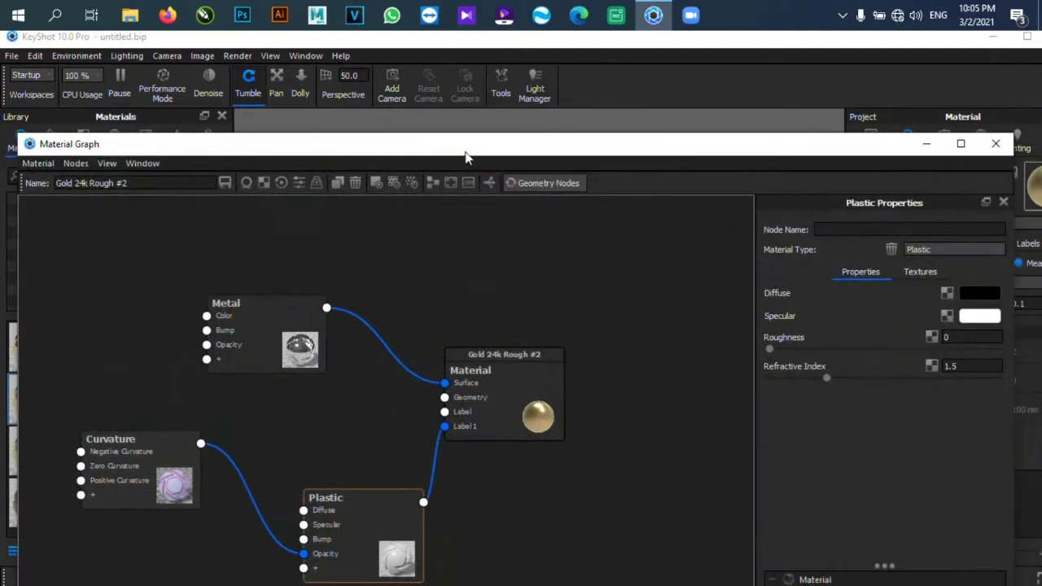
{"action": "left_click_drag", "start_coordinate": [465, 157], "coordinate": [405, 104]}
{"action": "left_click", "coordinate": [81, 420]}
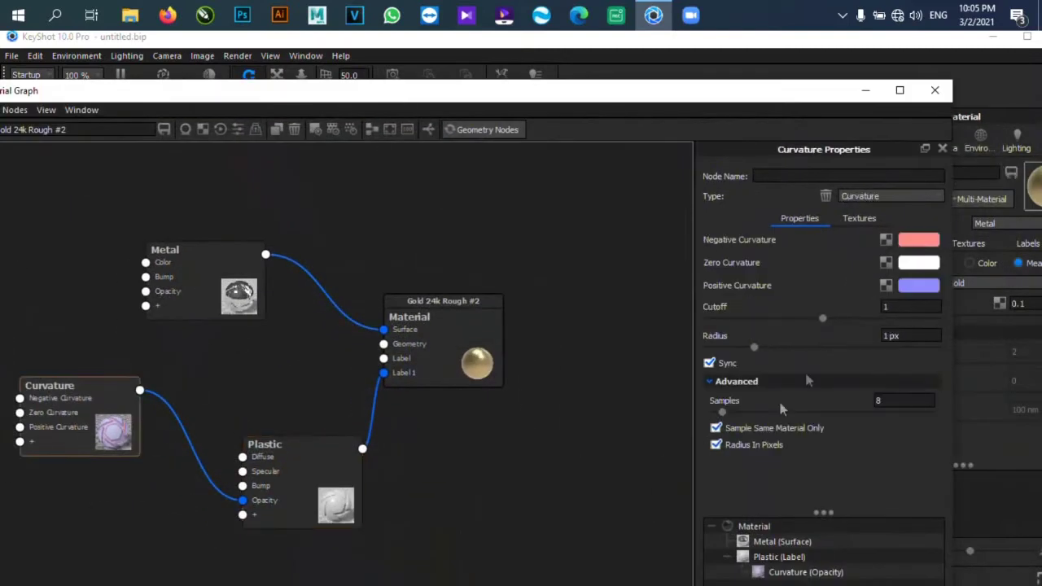
{"action": "left_click", "coordinate": [904, 307]}
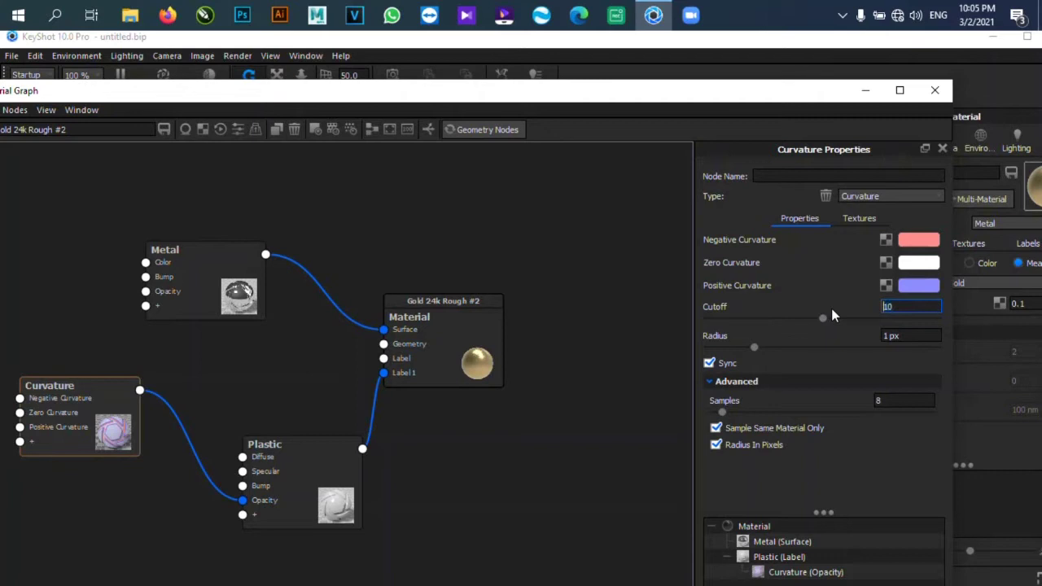
{"action": "left_click_drag", "start_coordinate": [505, 97], "coordinate": [598, 416]}
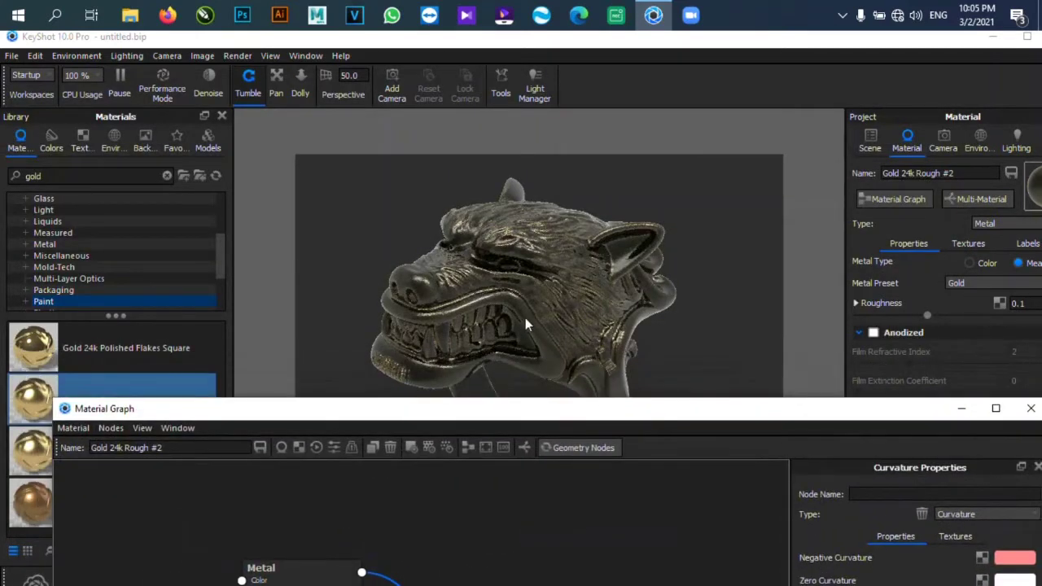
{"action": "scroll", "coordinate": [526, 318], "scroll_direction": "up", "scroll_amount": 2}
{"action": "scroll", "coordinate": [528, 316], "scroll_direction": "up", "scroll_amount": 2}
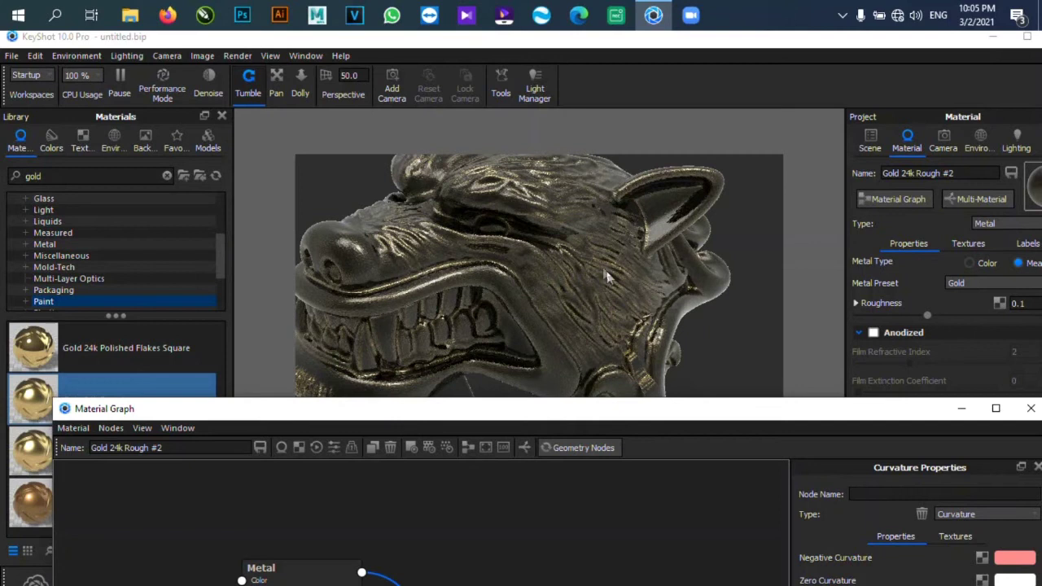
Set the Curvature texture's Cutoff to 5 and check the effect on the ring.
{"action": "left_click_drag", "start_coordinate": [684, 399], "coordinate": [222, 178]}
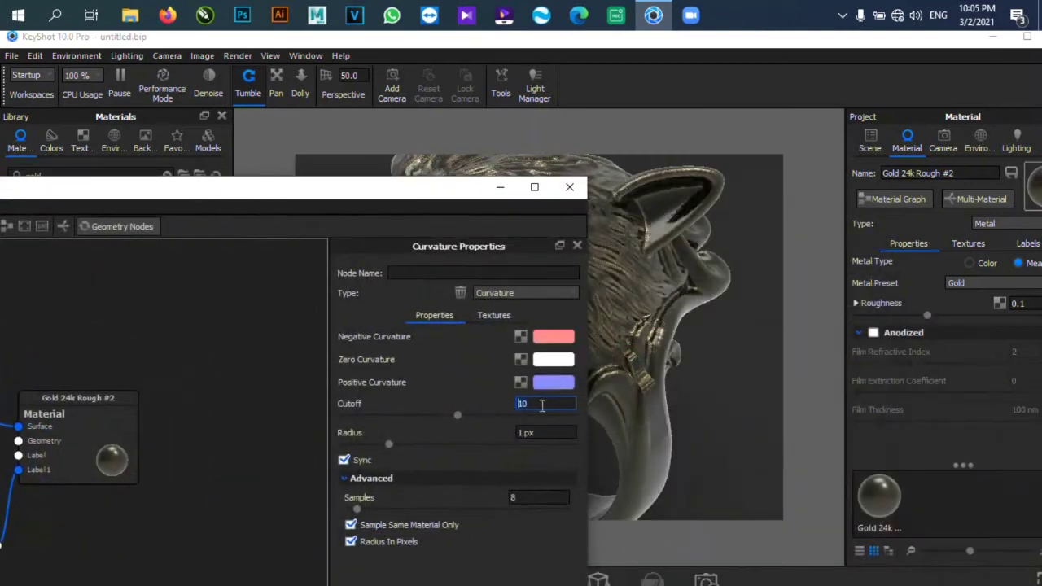
{"action": "key", "text": "BackSpace"}
{"action": "key", "text": "BackSpace"}
{"action": "type", "text": "5"}
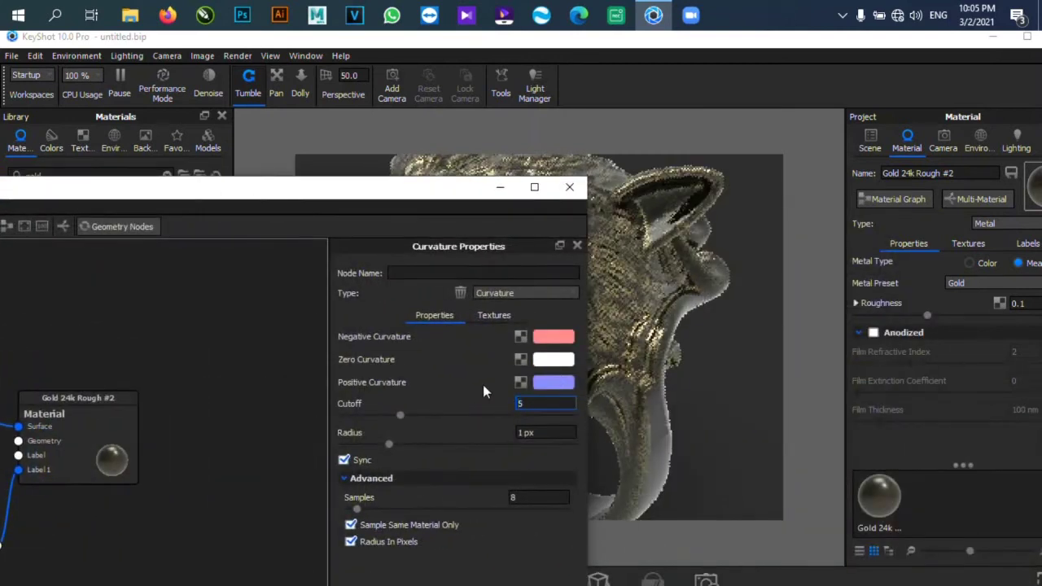
{"action": "left_click_drag", "start_coordinate": [439, 193], "coordinate": [896, 448]}
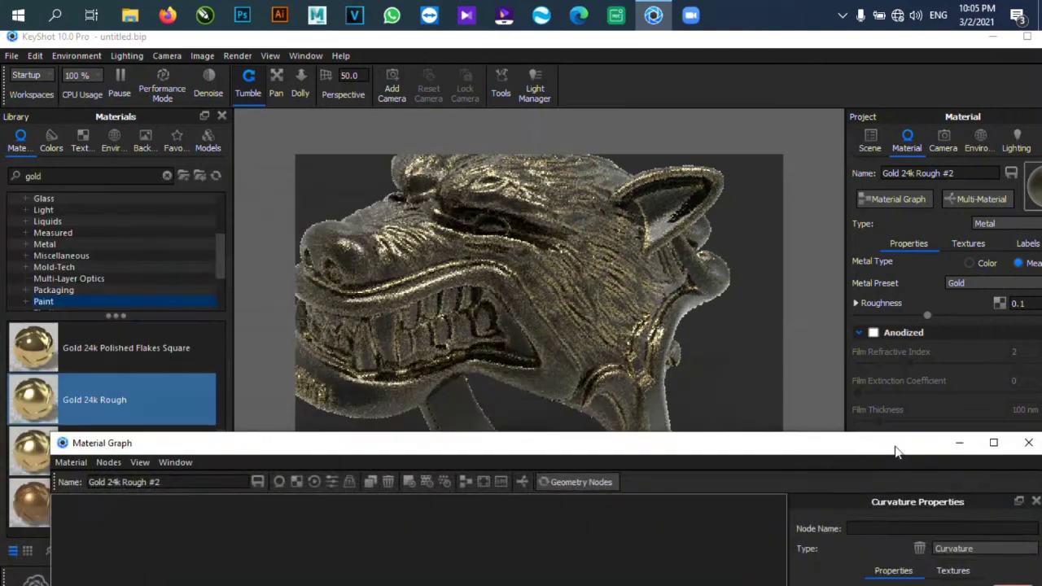
{"action": "left_click_drag", "start_coordinate": [446, 446], "coordinate": [865, 226]}
{"action": "scroll", "coordinate": [397, 349], "scroll_direction": "up", "scroll_amount": 3}
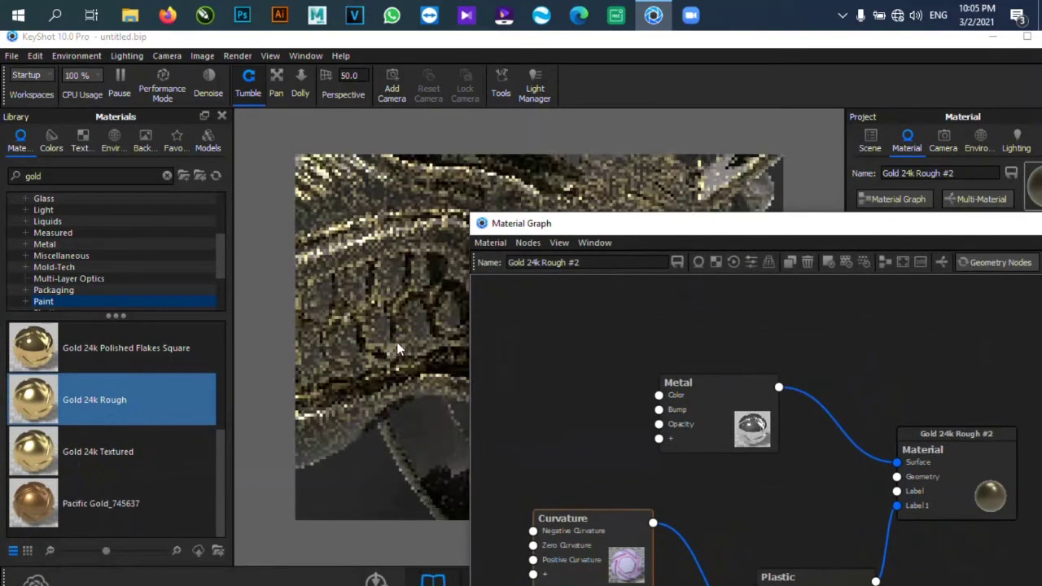
{"action": "scroll", "coordinate": [403, 348], "scroll_direction": "down", "scroll_amount": 5}
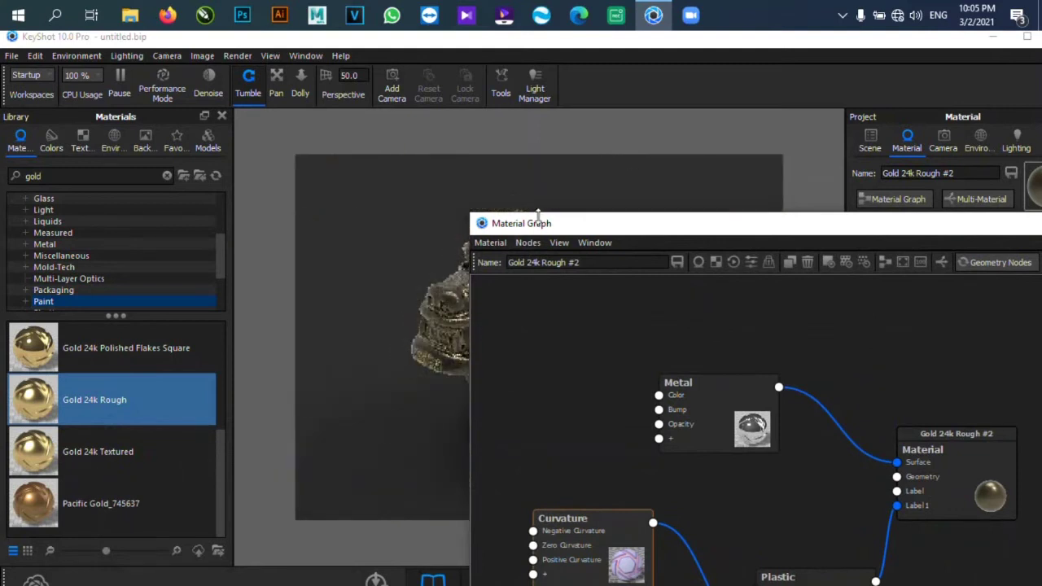
Add a Scratches texture node and connect it to the Curvature node's Negative Curvature input.
{"action": "left_click_drag", "start_coordinate": [538, 215], "coordinate": [616, 139]}
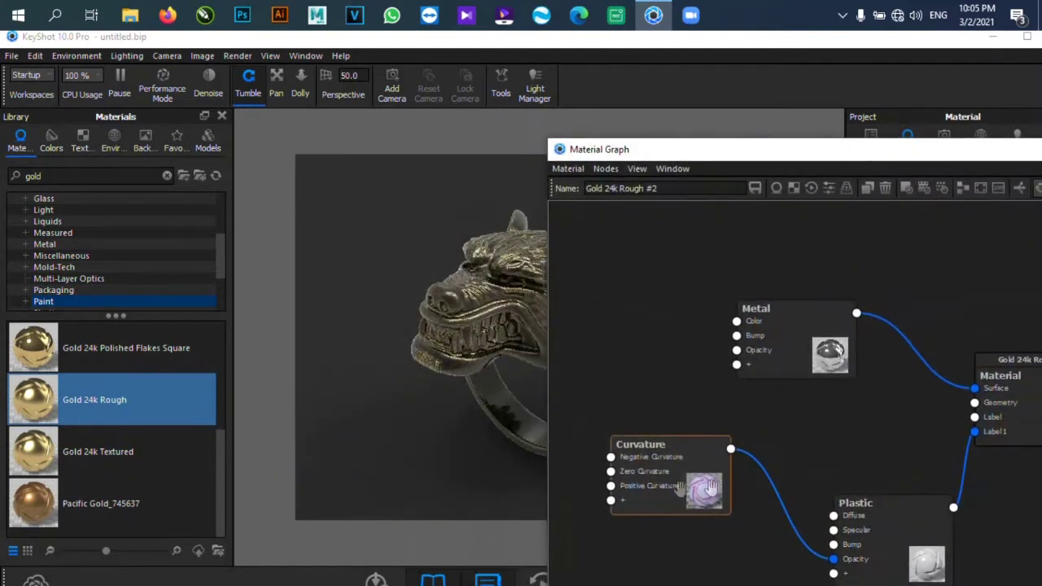
{"action": "left_click_drag", "start_coordinate": [711, 487], "coordinate": [720, 498]}
{"action": "left_click_drag", "start_coordinate": [711, 161], "coordinate": [607, 112]}
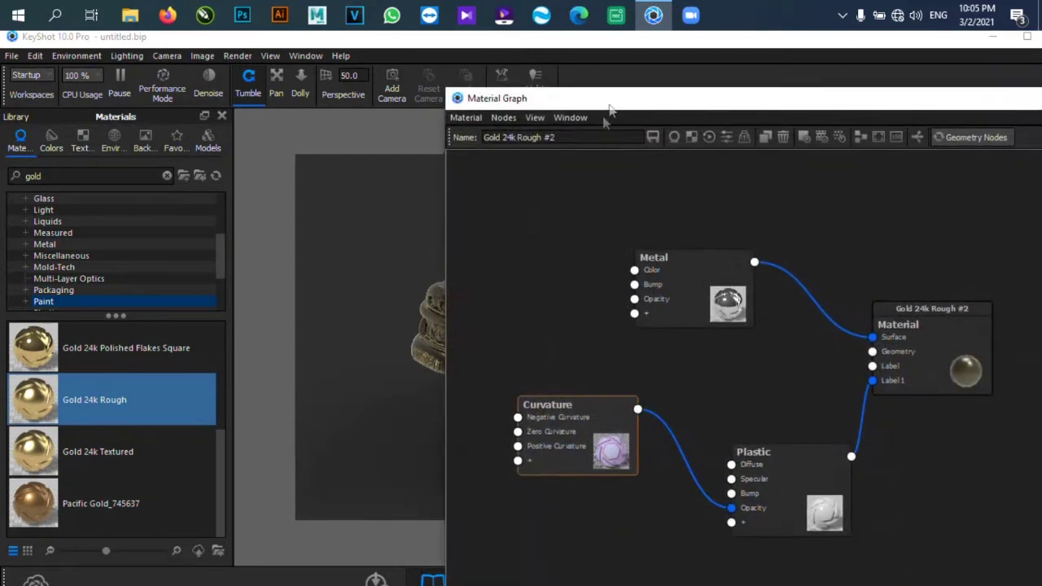
{"action": "right_click", "coordinate": [481, 344]}
{"action": "left_click", "coordinate": [551, 301]}
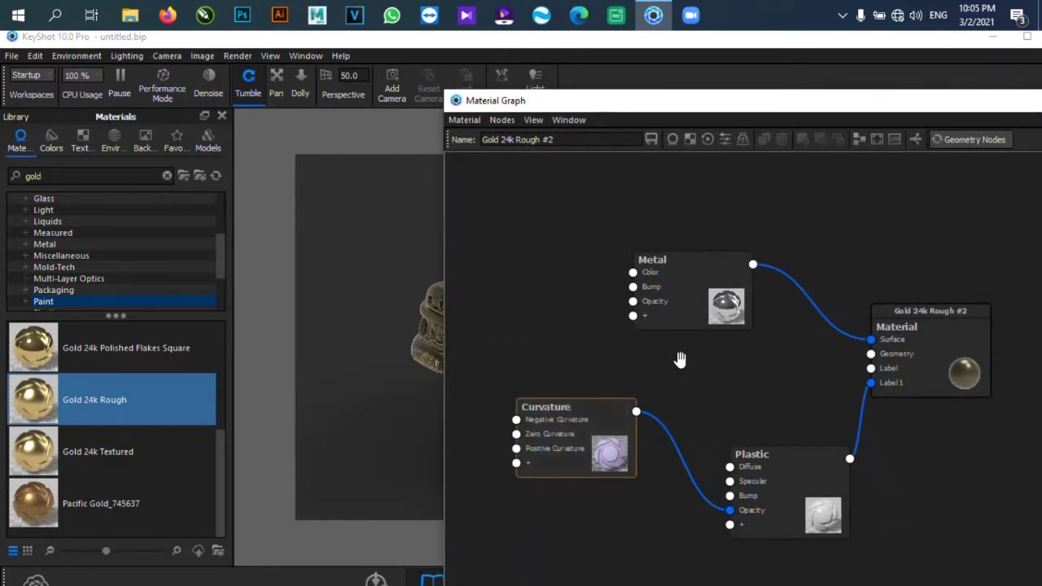
{"action": "scroll", "coordinate": [679, 361], "scroll_direction": "down", "scroll_amount": 2}
{"action": "right_click", "coordinate": [546, 405]}
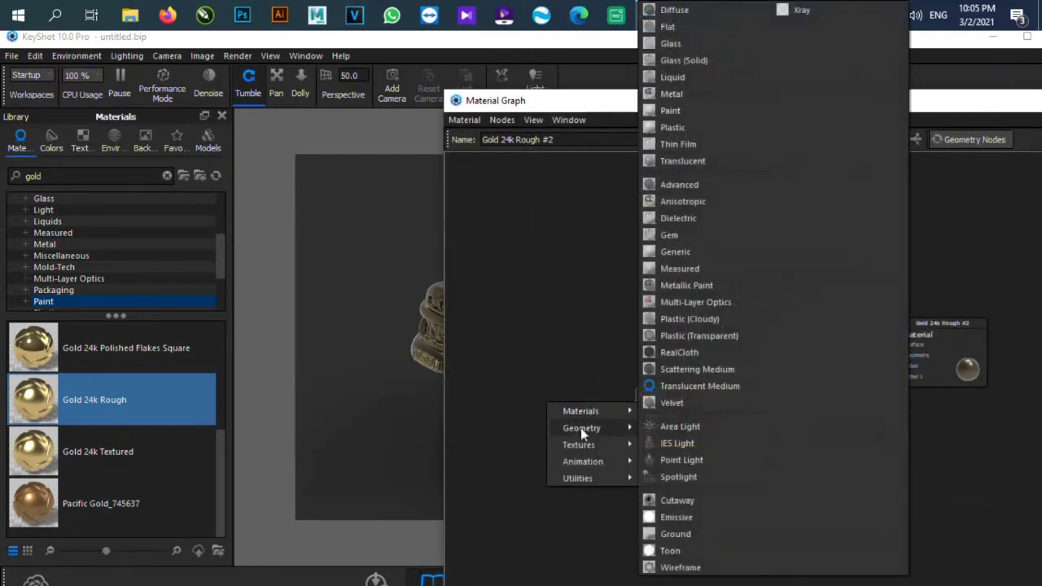
{"action": "mouse_move", "coordinate": [582, 445]}
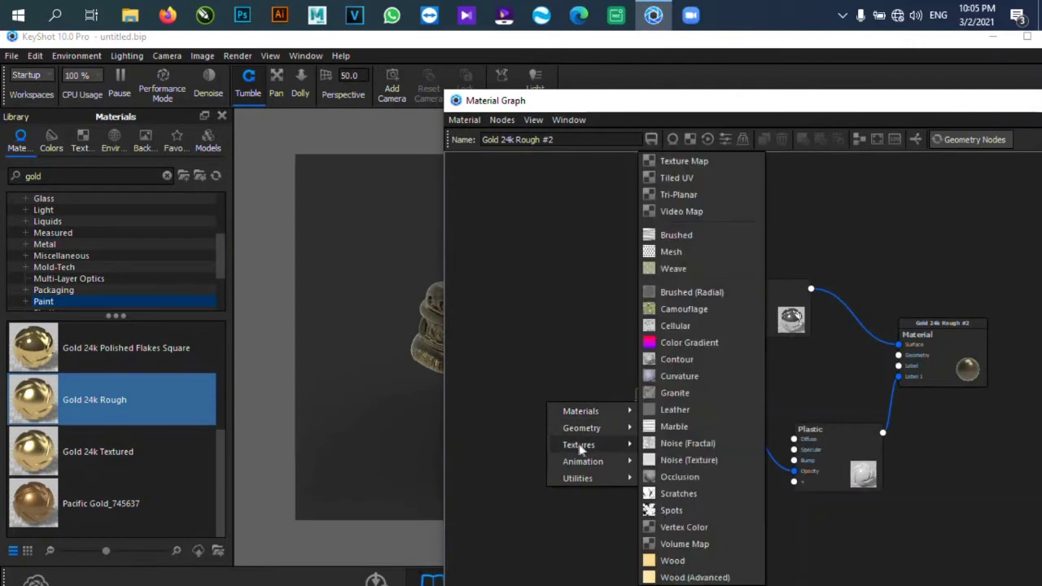
{"action": "left_click", "coordinate": [679, 494]}
{"action": "left_click_drag", "start_coordinate": [593, 427], "coordinate": [512, 338]}
{"action": "left_click_drag", "start_coordinate": [602, 101], "coordinate": [691, 87]}
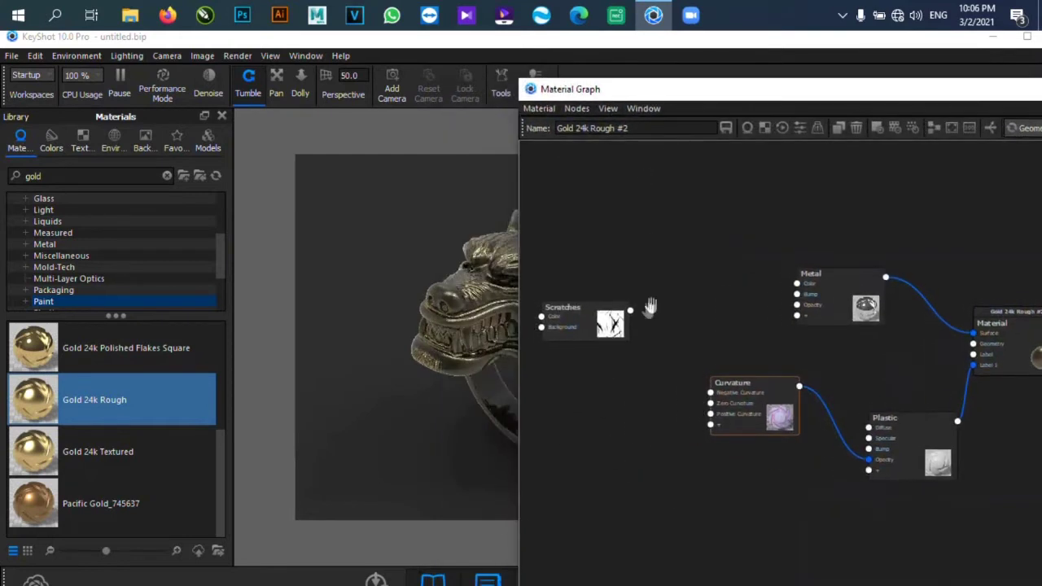
{"action": "left_click_drag", "start_coordinate": [631, 315], "coordinate": [711, 393]}
Set the Plastic label's roughness to 1 and close the Material Graph.
{"action": "mouse_move", "coordinate": [643, 89]}
{"action": "left_mouse_down"}
{"action": "mouse_move", "coordinate": [563, 315]}
{"action": "mouse_move", "coordinate": [570, 195]}
{"action": "mouse_move", "coordinate": [627, 90]}
{"action": "left_mouse_up"}
{"action": "left_click", "coordinate": [468, 503]}
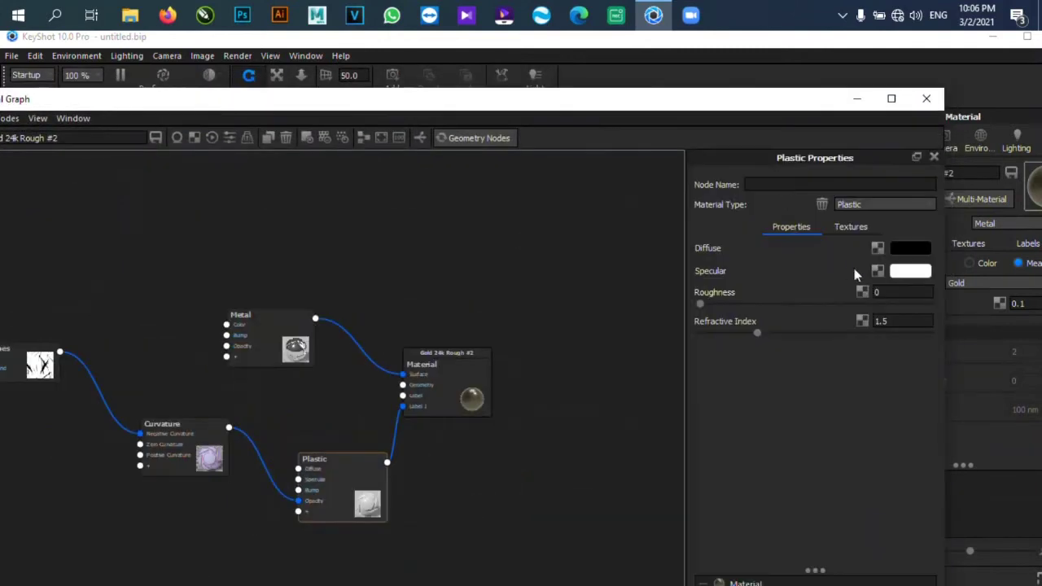
{"action": "left_click", "coordinate": [888, 293]}
{"action": "type", "text": "0"}
{"action": "left_click_drag", "start_coordinate": [700, 305], "coordinate": [812, 304]}
{"action": "type", "text": "1"}
{"action": "left_click_drag", "start_coordinate": [619, 110], "coordinate": [663, 151]}
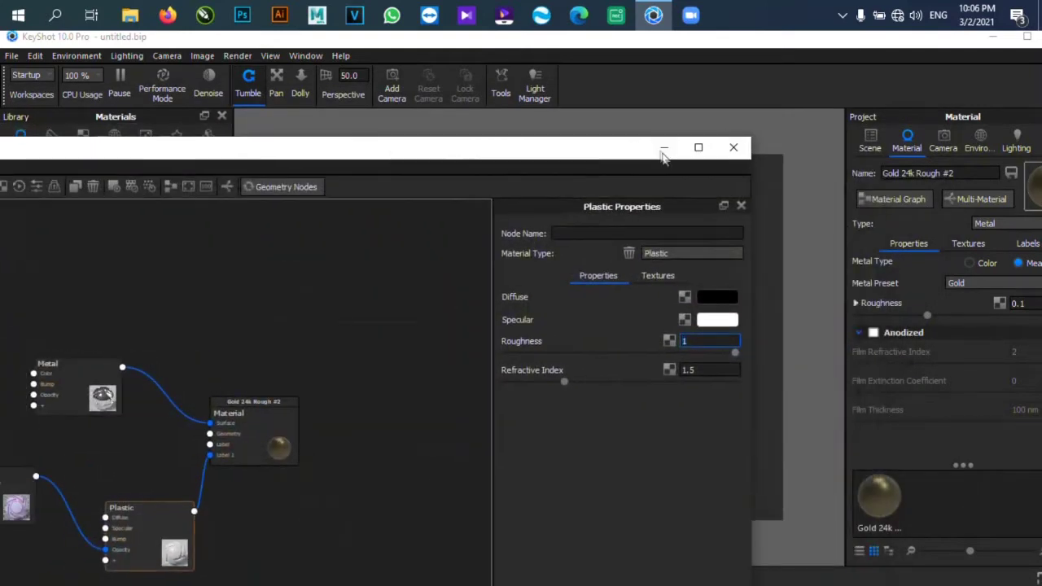
{"action": "left_click", "coordinate": [733, 146]}
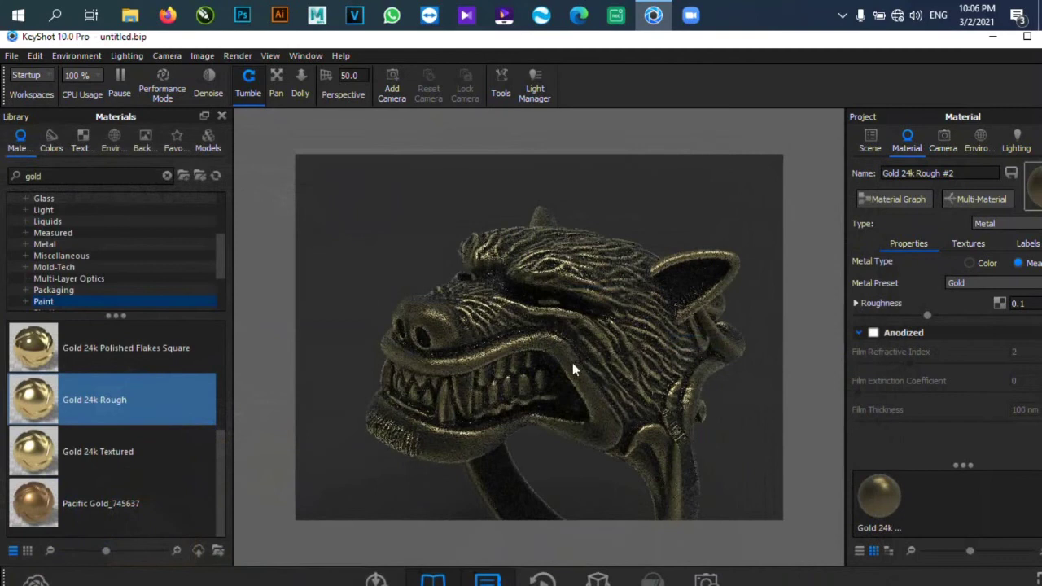
Try the Dosch-Apartment_2k, Aversis_Clothing-store_3k and Aversis_Bathroom_3k interior environments on the ring.
{"action": "left_click_drag", "start_coordinate": [600, 396], "coordinate": [704, 400]}
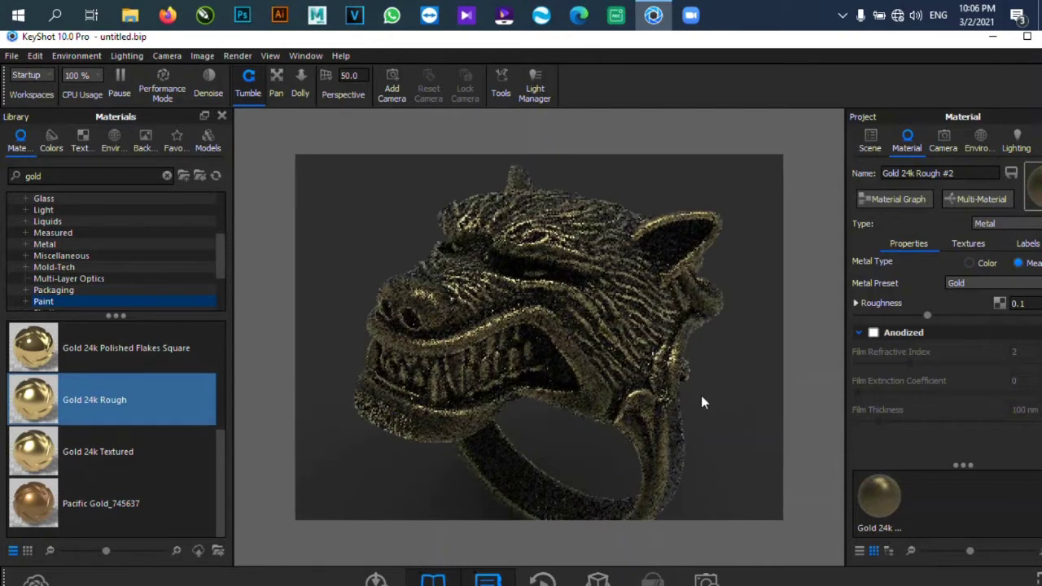
{"action": "left_click_drag", "start_coordinate": [554, 367], "coordinate": [589, 363]}
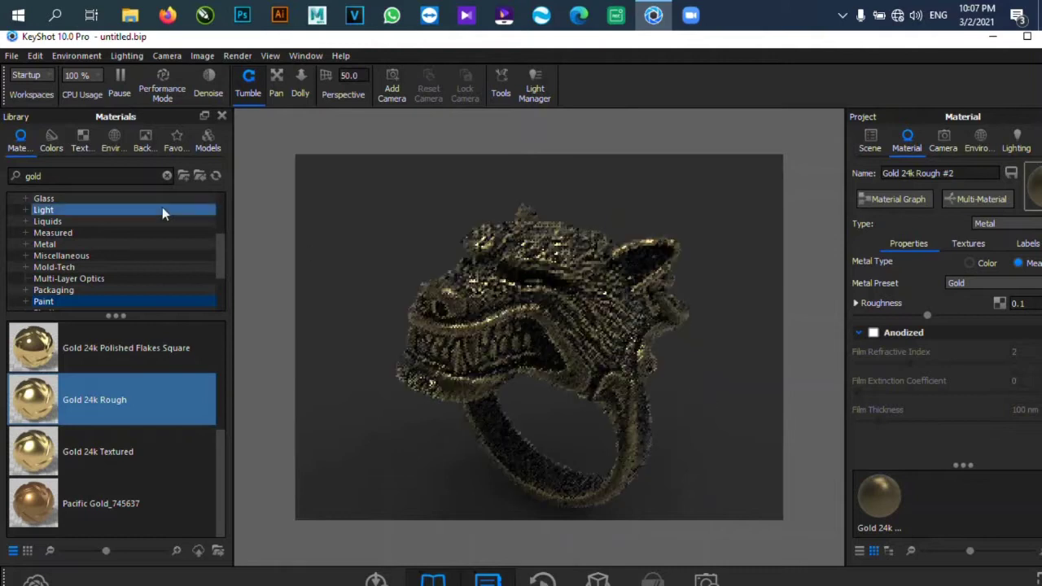
{"action": "left_click", "coordinate": [114, 140]}
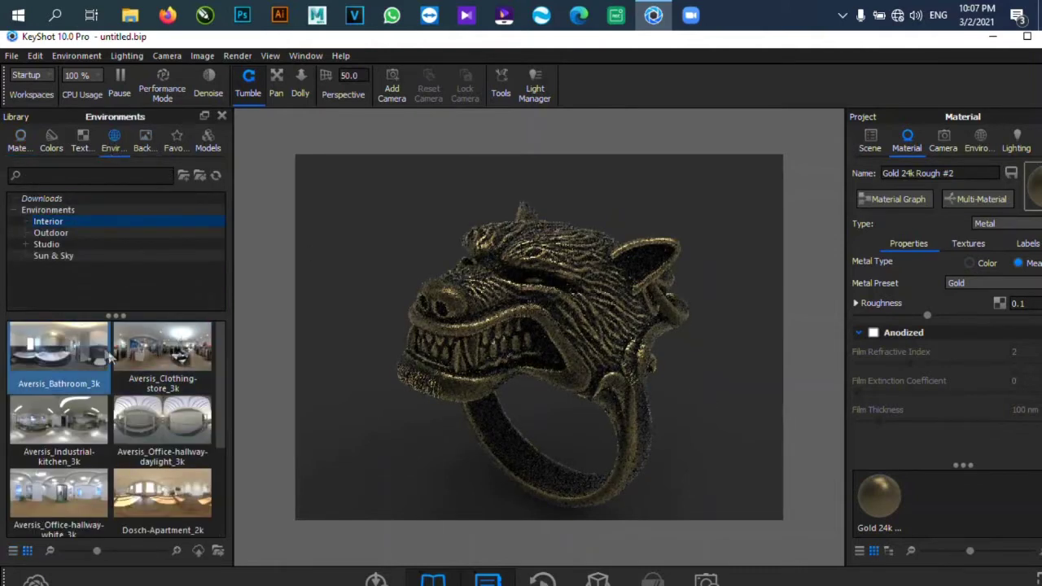
{"action": "double_click", "coordinate": [170, 490]}
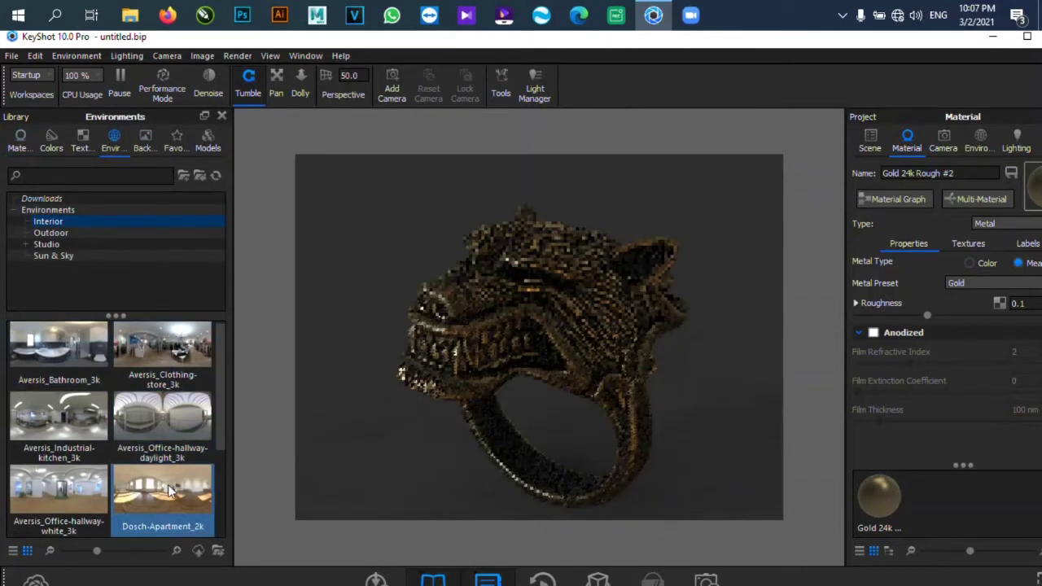
{"action": "double_click", "coordinate": [149, 352]}
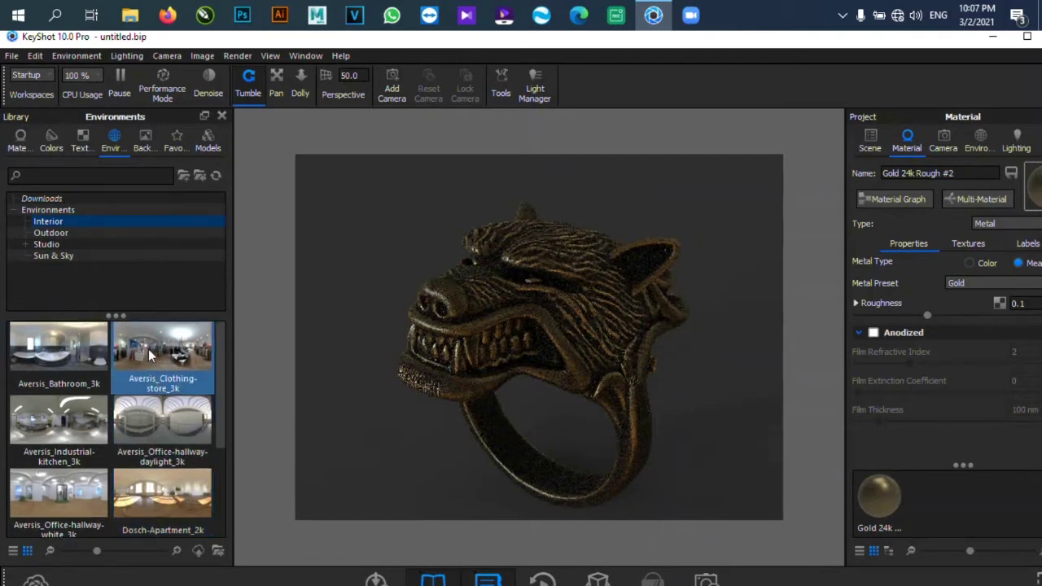
{"action": "double_click", "coordinate": [93, 348]}
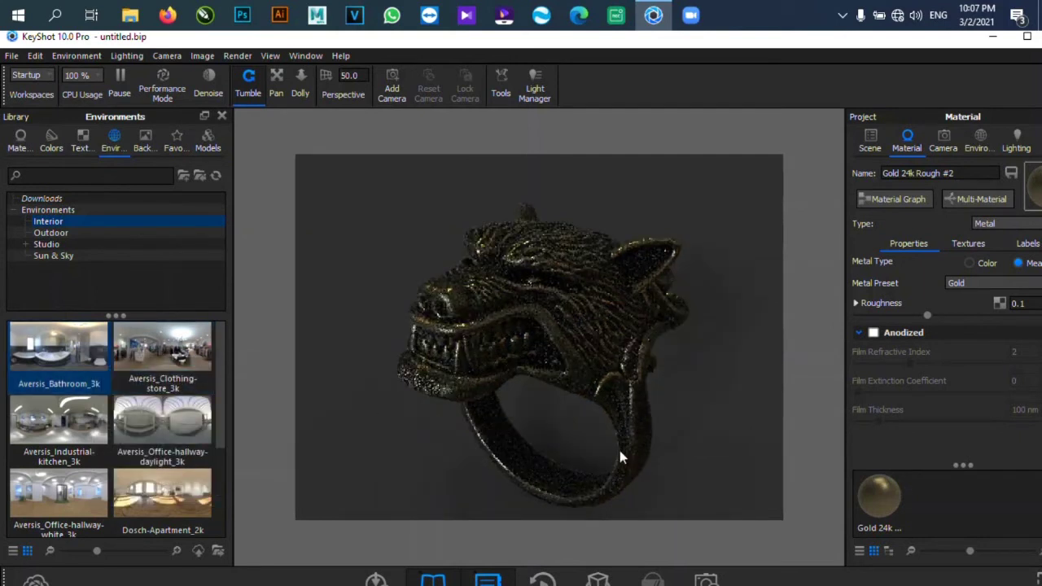
{"action": "left_click_drag", "start_coordinate": [619, 453], "coordinate": [577, 422]}
{"action": "left_click_drag", "start_coordinate": [535, 324], "coordinate": [632, 320]}
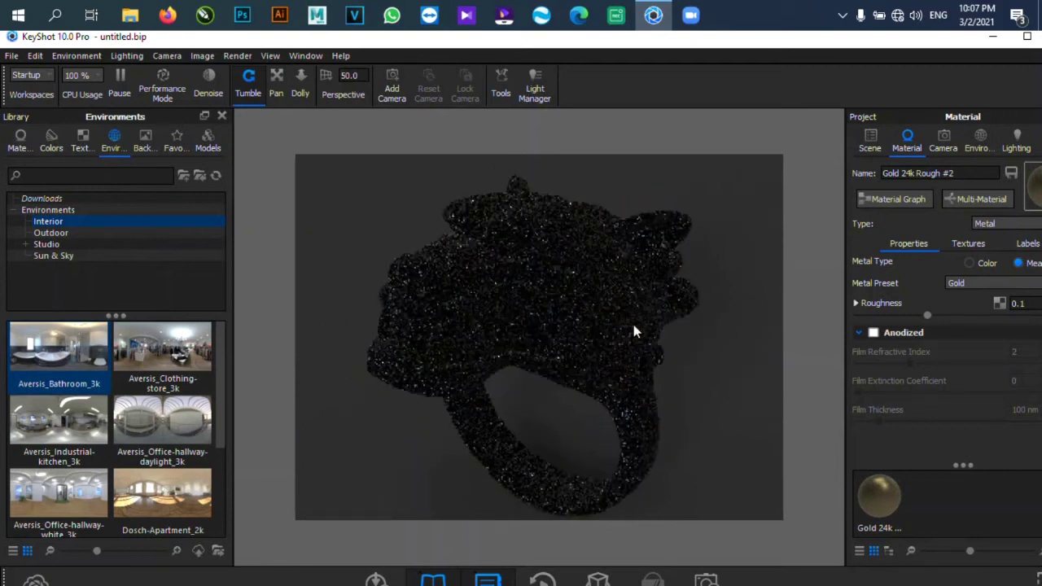
Set the environment's ground shadow color to dark grey #171717.
{"action": "left_click", "coordinate": [978, 145]}
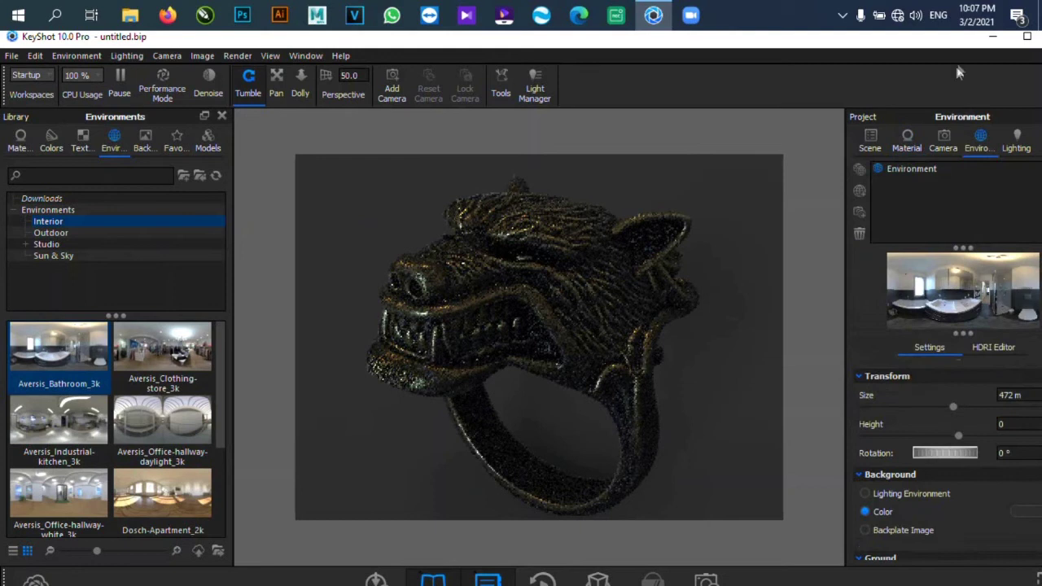
{"action": "double_click", "coordinate": [935, 39]}
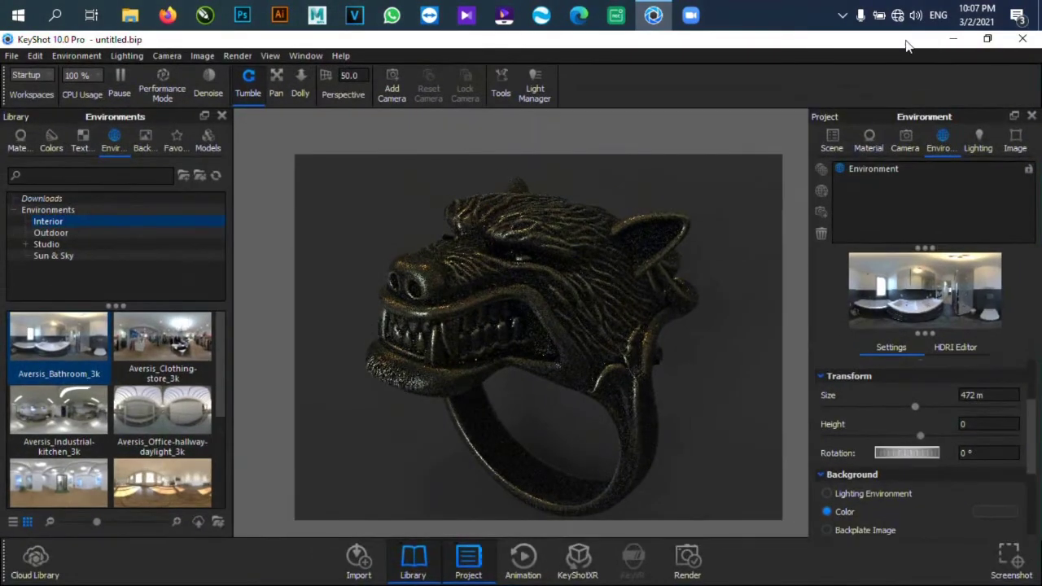
{"action": "scroll", "coordinate": [940, 475], "scroll_direction": "down", "scroll_amount": 3}
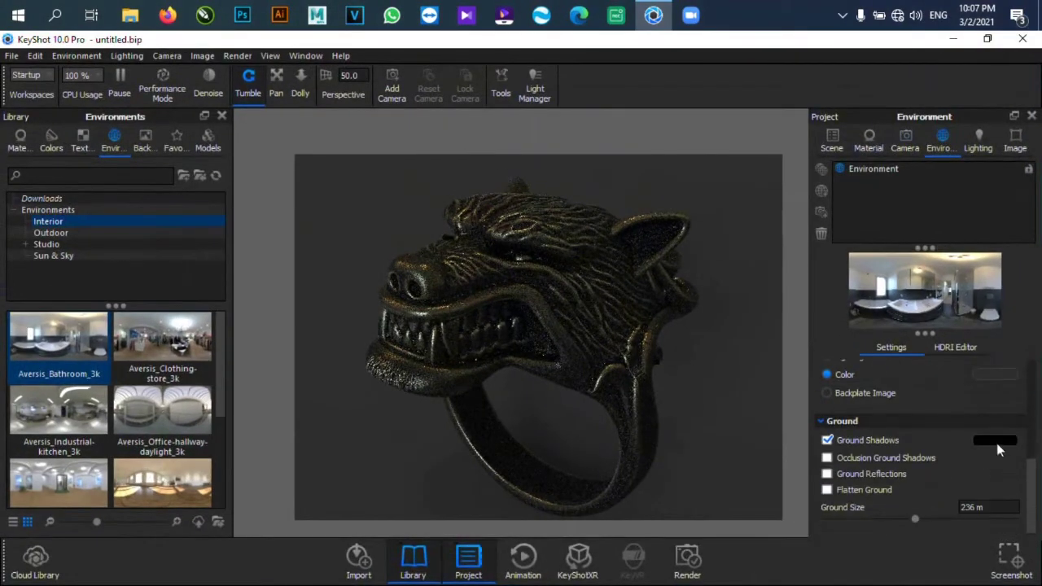
{"action": "left_click", "coordinate": [997, 441]}
{"action": "left_click_drag", "start_coordinate": [784, 270], "coordinate": [783, 270]}
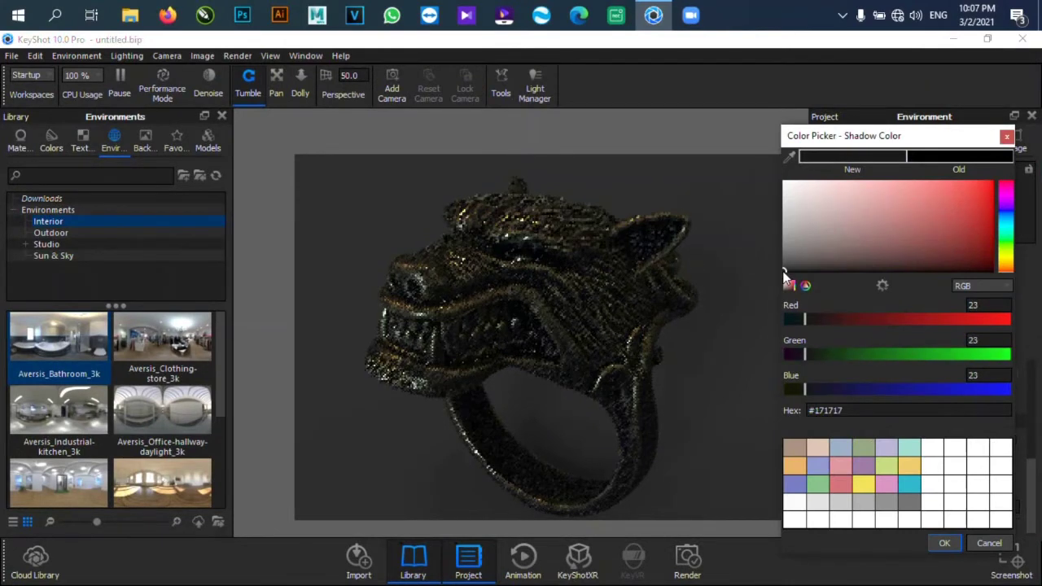
{"action": "left_click", "coordinate": [945, 543]}
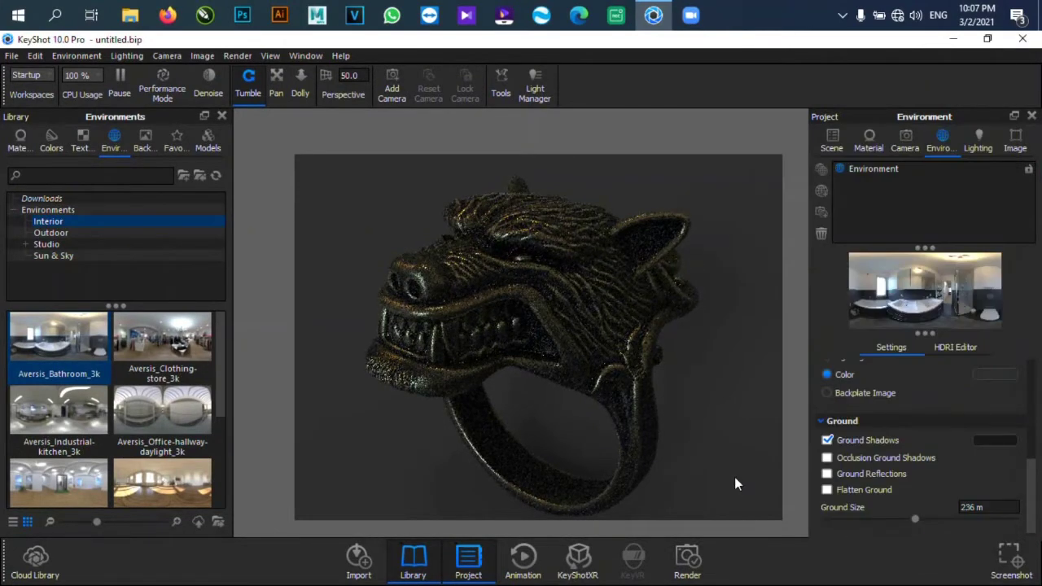
Try the Aversis_Office-hallway-daylight_3k environment, apply Aversis_Industrial-kitchen_3k instead and inspect the ring up close.
{"action": "double_click", "coordinate": [140, 428]}
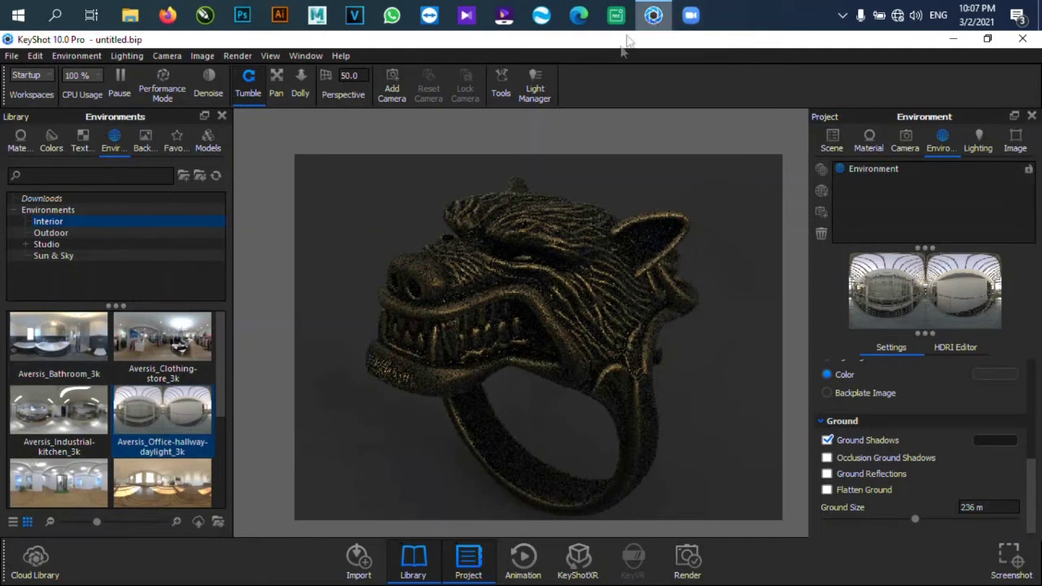
{"action": "double_click", "coordinate": [72, 413]}
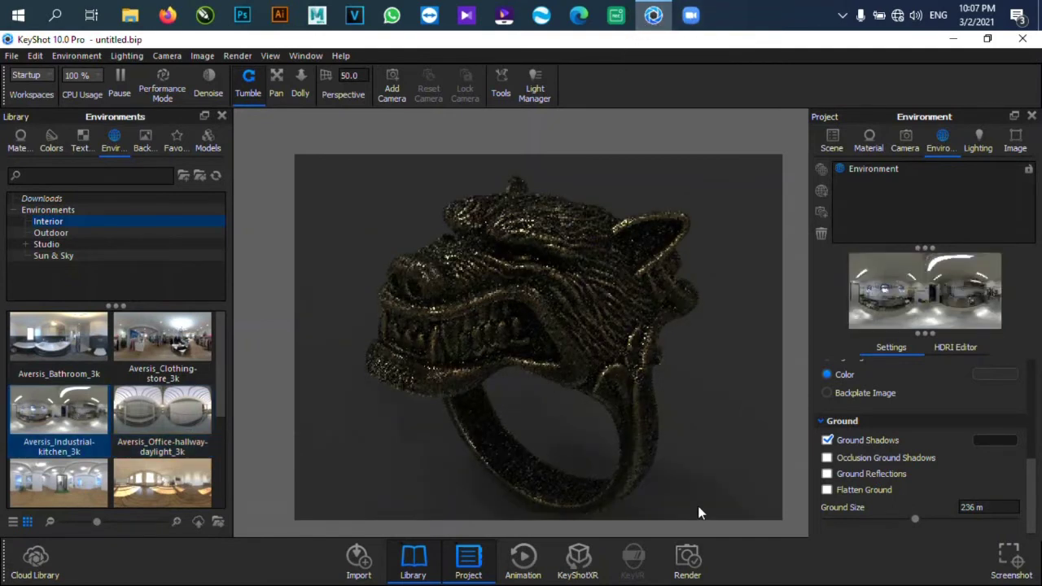
{"action": "scroll", "coordinate": [562, 291], "scroll_direction": "up", "scroll_amount": 8}
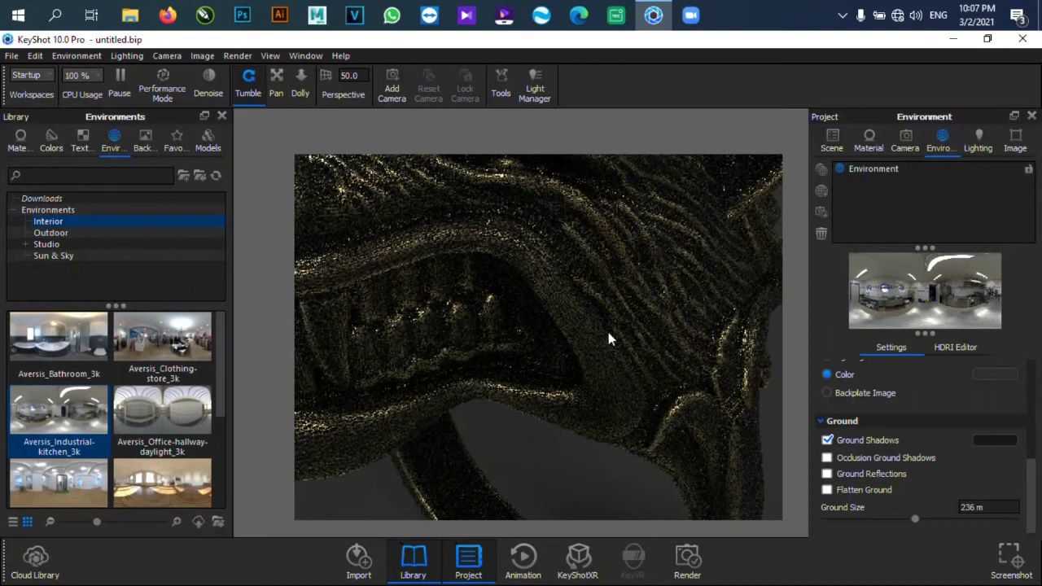
{"action": "scroll", "coordinate": [610, 339], "scroll_direction": "down", "scroll_amount": 5}
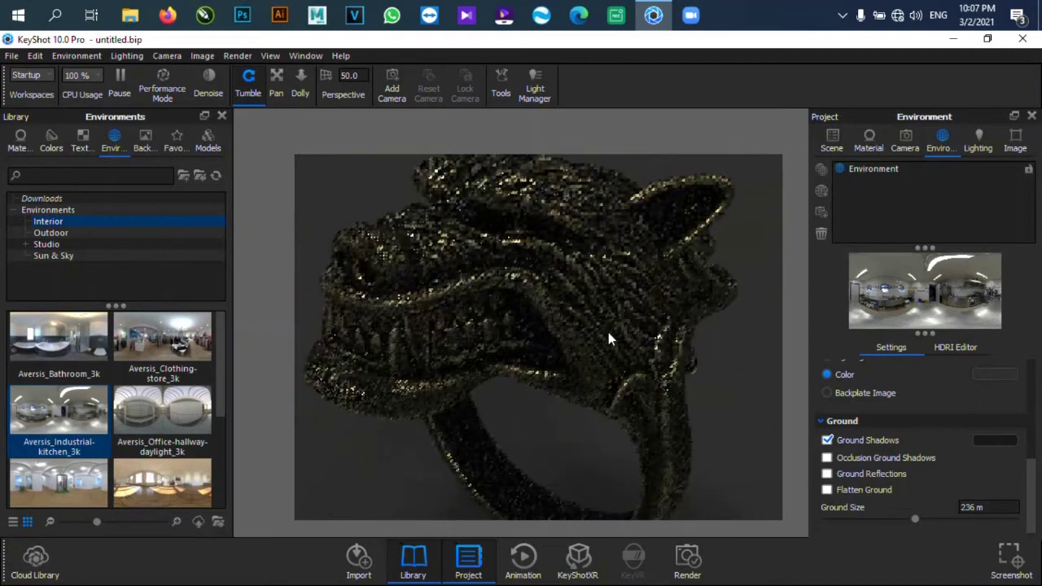
{"action": "scroll", "coordinate": [610, 338], "scroll_direction": "down", "scroll_amount": 2}
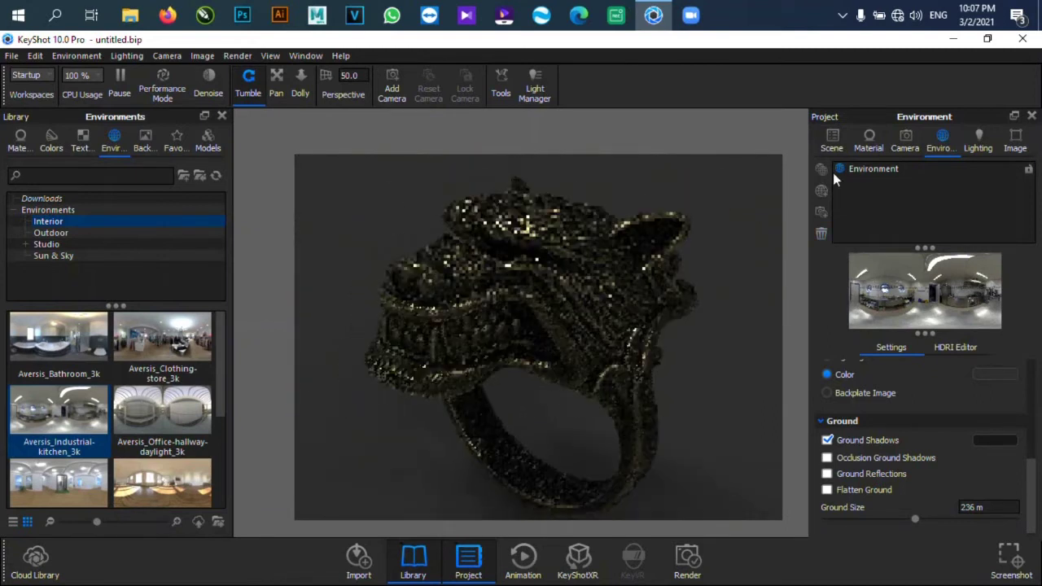
Open the ring's Material Graph and spread out the Metal, Scratches, Curvature, Plastic and Material nodes.
{"action": "left_click", "coordinate": [831, 140]}
{"action": "double_click", "coordinate": [908, 239]}
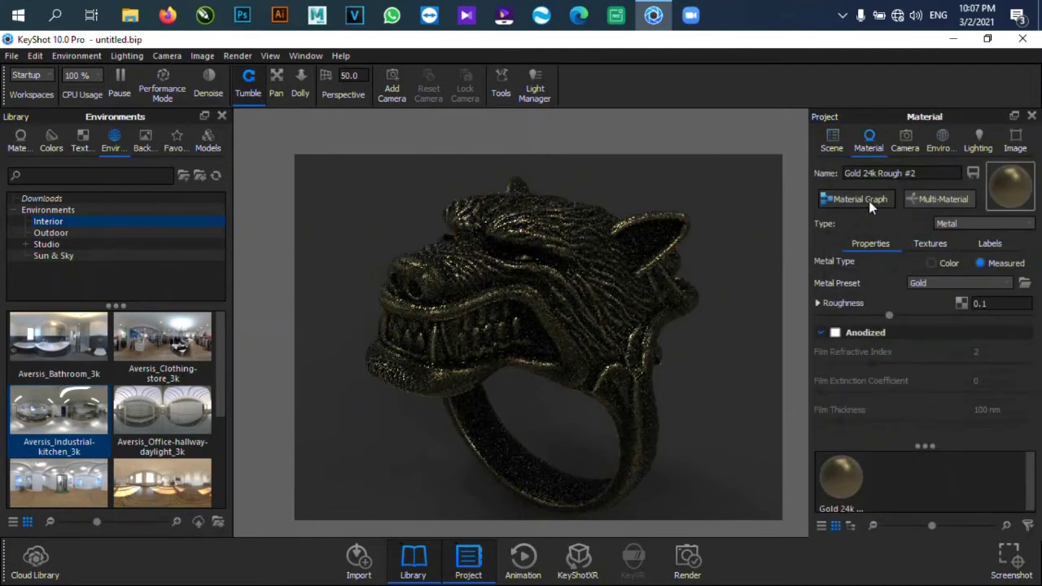
{"action": "left_click", "coordinate": [863, 199]}
{"action": "left_click_drag", "start_coordinate": [525, 161], "coordinate": [730, 67]}
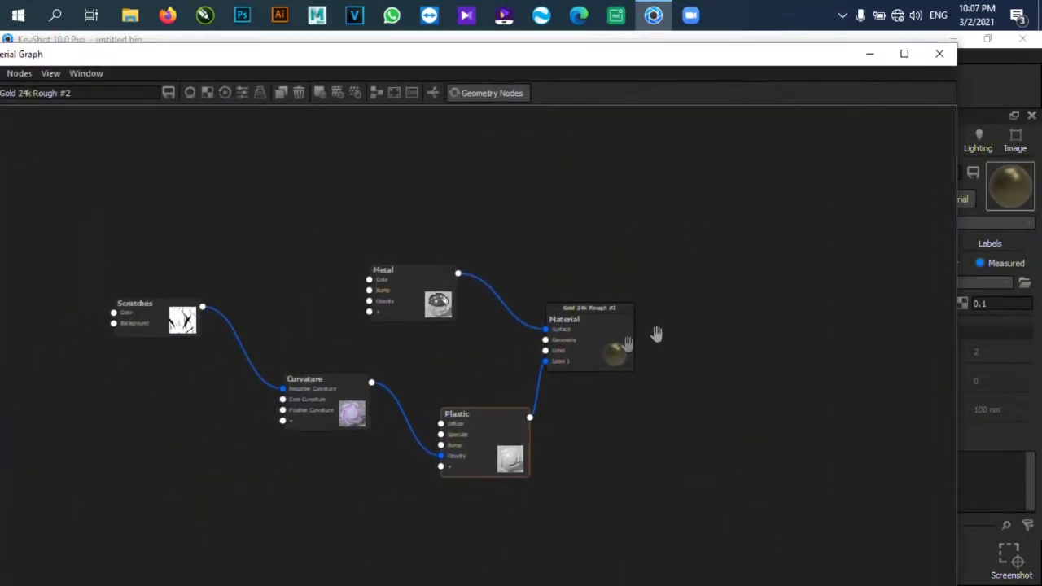
{"action": "left_click_drag", "start_coordinate": [430, 291], "coordinate": [431, 278]}
{"action": "left_click_drag", "start_coordinate": [342, 395], "coordinate": [329, 390]}
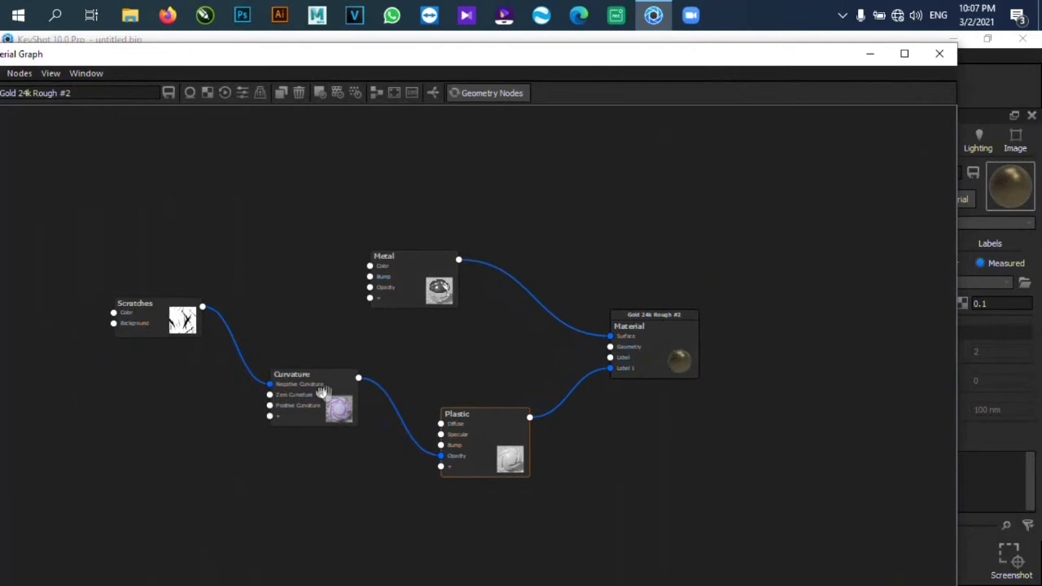
{"action": "left_click_drag", "start_coordinate": [466, 439], "coordinate": [472, 426]}
{"action": "left_click_drag", "start_coordinate": [181, 338], "coordinate": [169, 344]}
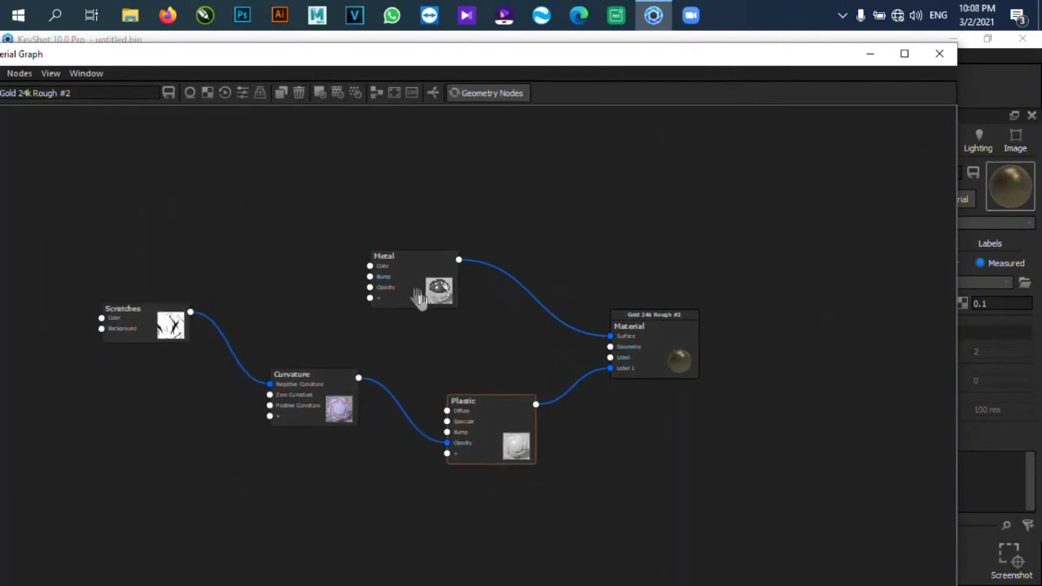
{"action": "left_click_drag", "start_coordinate": [426, 295], "coordinate": [419, 284]}
Review the Plastic label's connections in the Material Graph and compare them with the ring's render.
{"action": "double_click", "coordinate": [500, 56]}
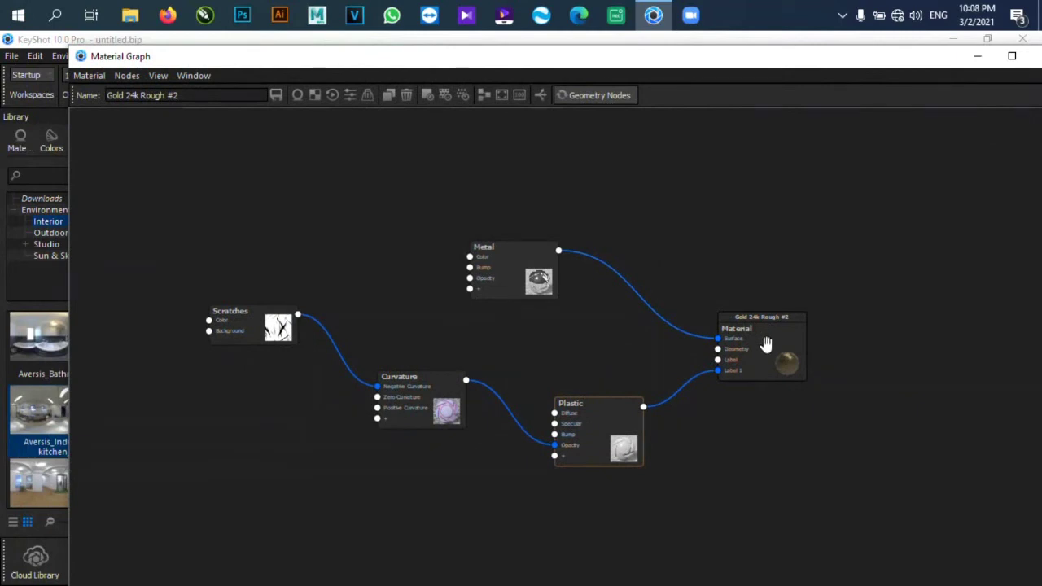
{"action": "left_click_drag", "start_coordinate": [492, 62], "coordinate": [444, 88]}
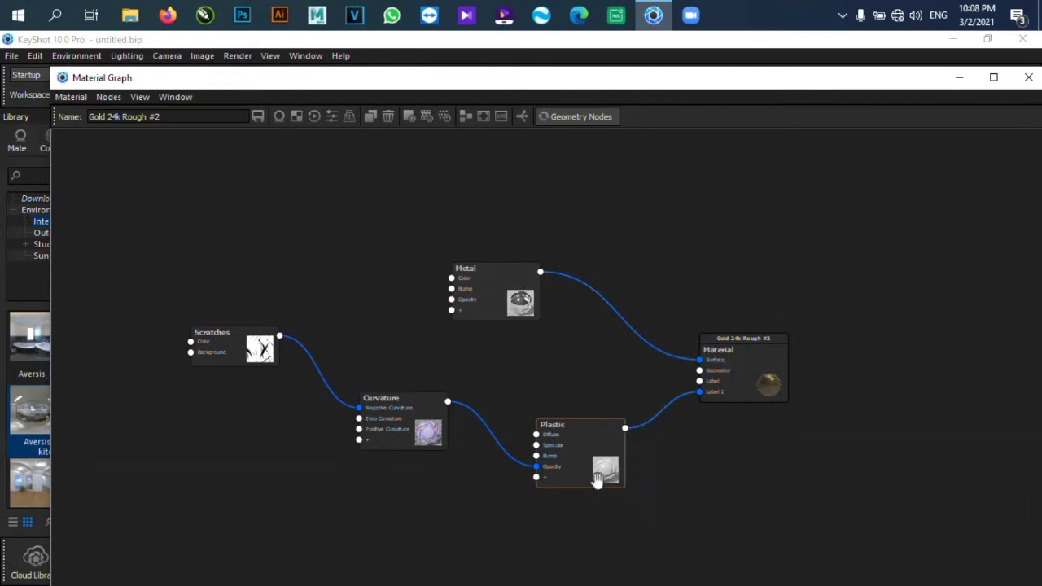
{"action": "left_click_drag", "start_coordinate": [602, 461], "coordinate": [598, 456]}
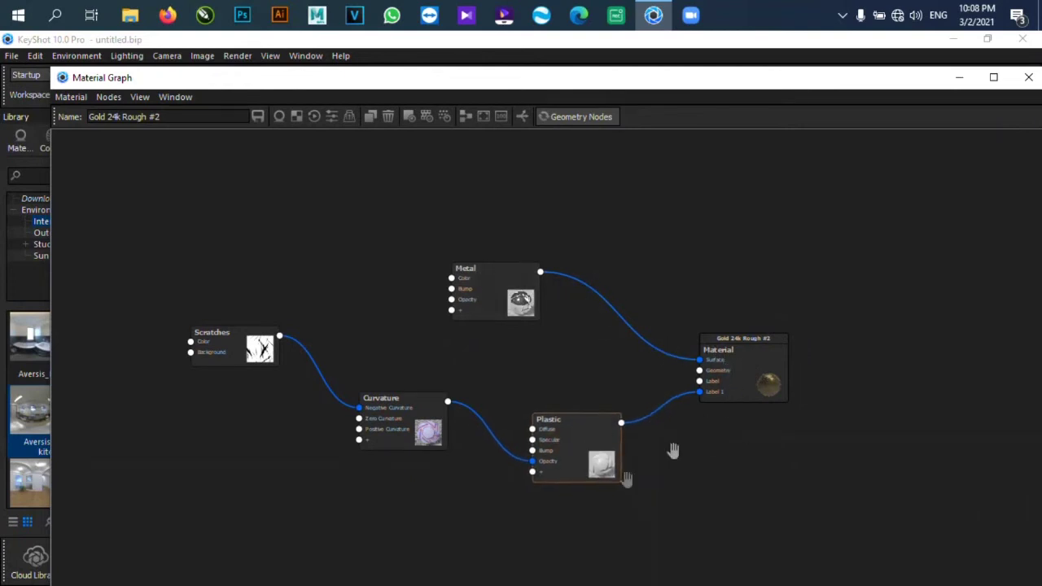
{"action": "left_click_drag", "start_coordinate": [528, 79], "coordinate": [570, 458]}
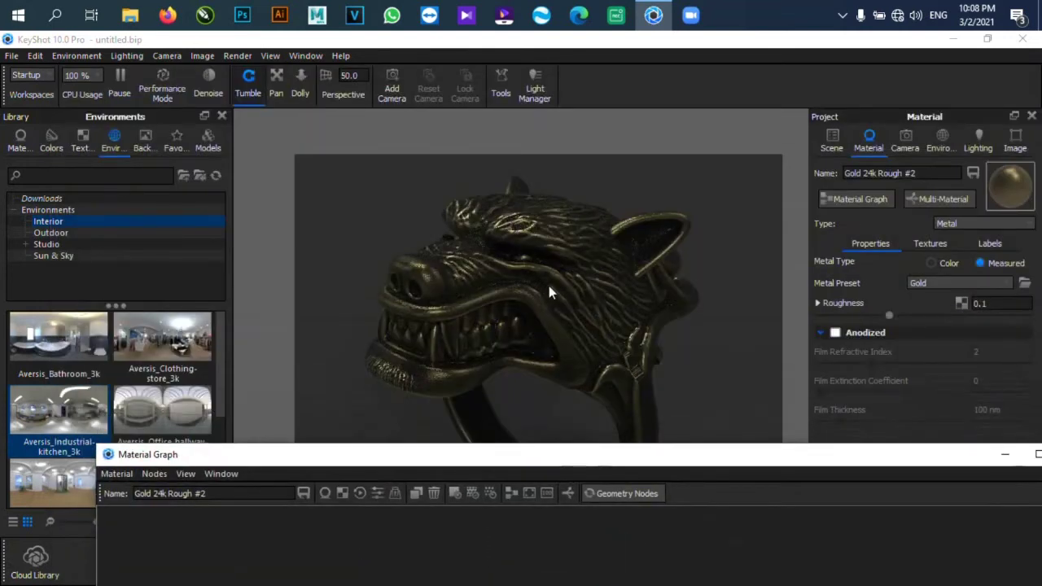
{"action": "left_click_drag", "start_coordinate": [614, 448], "coordinate": [624, 126]}
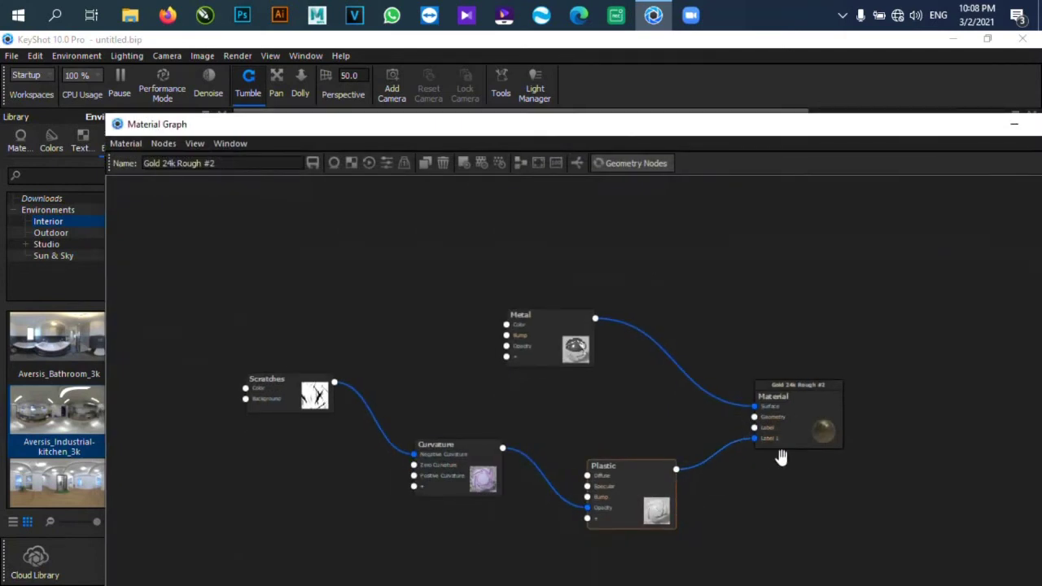
{"action": "left_click_drag", "start_coordinate": [651, 501], "coordinate": [642, 508]}
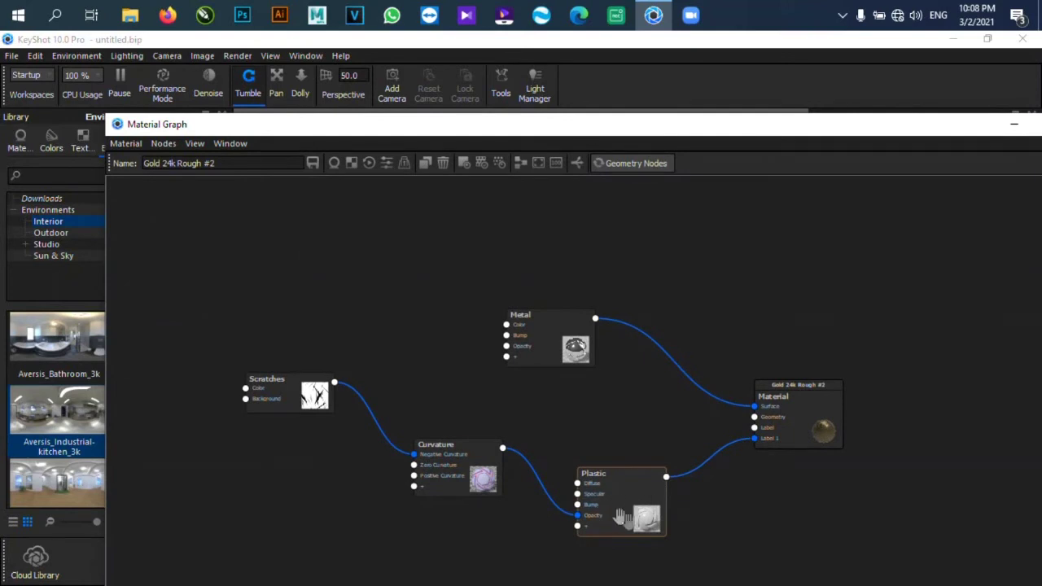
{"action": "left_click_drag", "start_coordinate": [689, 124], "coordinate": [437, 75]}
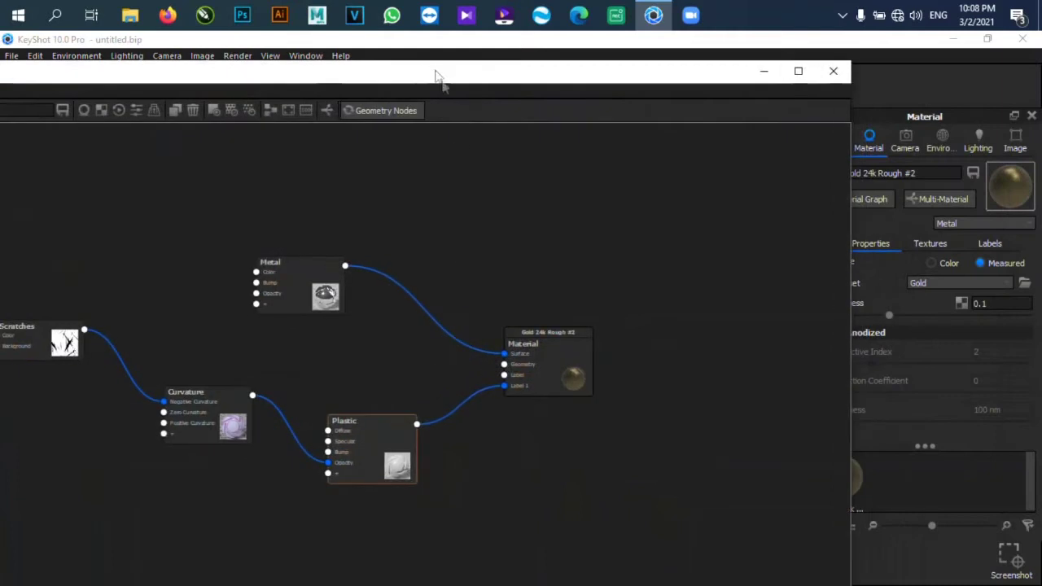
Open the Plastic node's properties and review its diffuse, specular and roughness settings.
{"action": "double_click", "coordinate": [385, 441]}
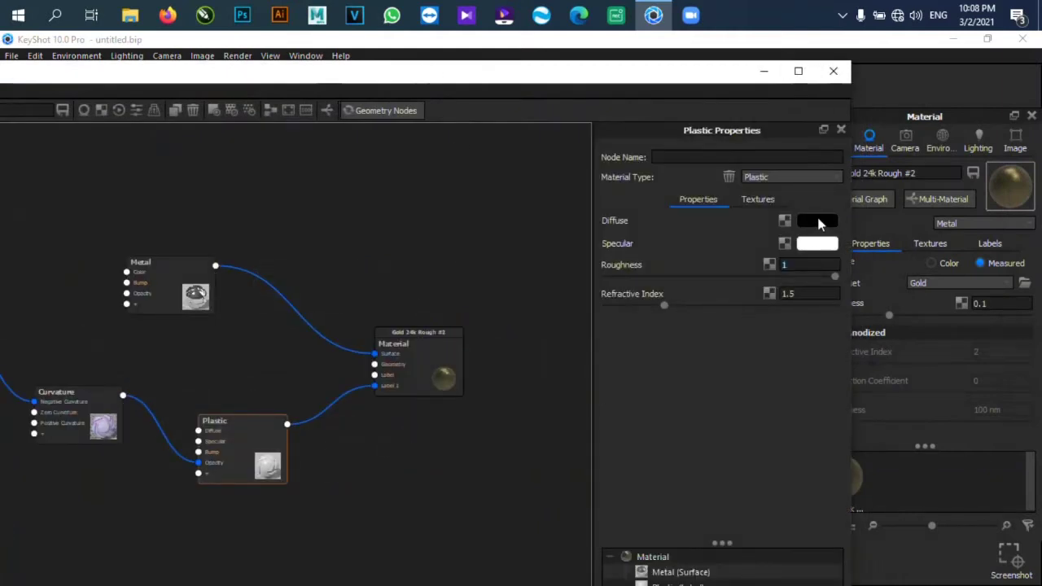
{"action": "left_click_drag", "start_coordinate": [489, 75], "coordinate": [671, 78]}
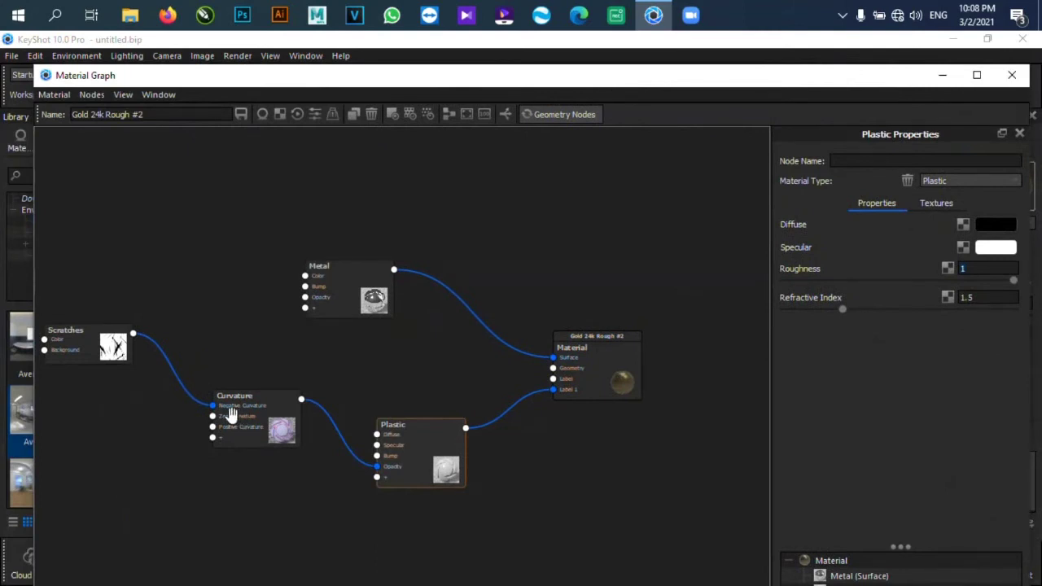
{"action": "left_click_drag", "start_coordinate": [253, 408], "coordinate": [248, 405]}
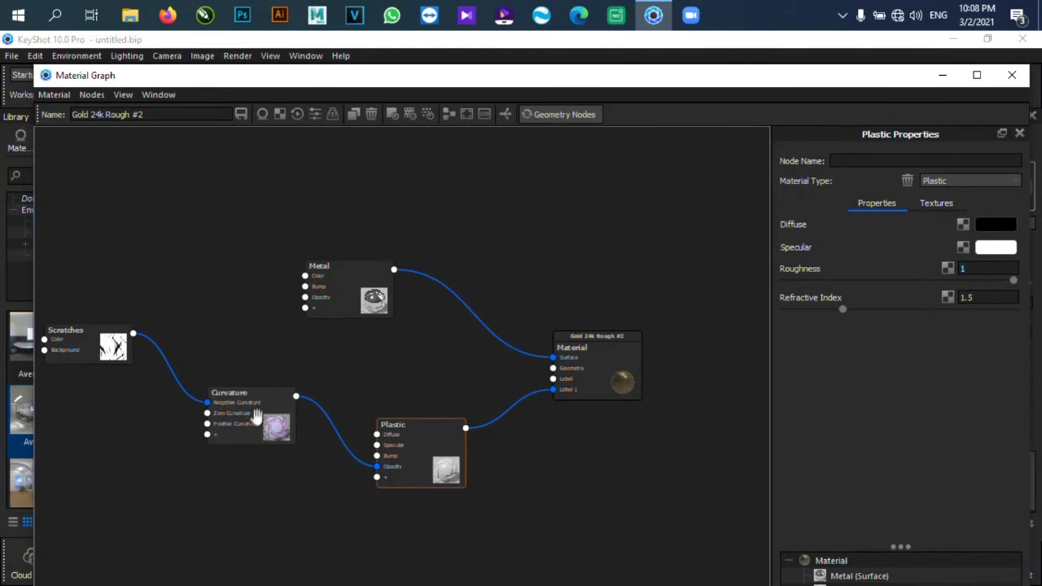
{"action": "right_click", "coordinate": [253, 497]}
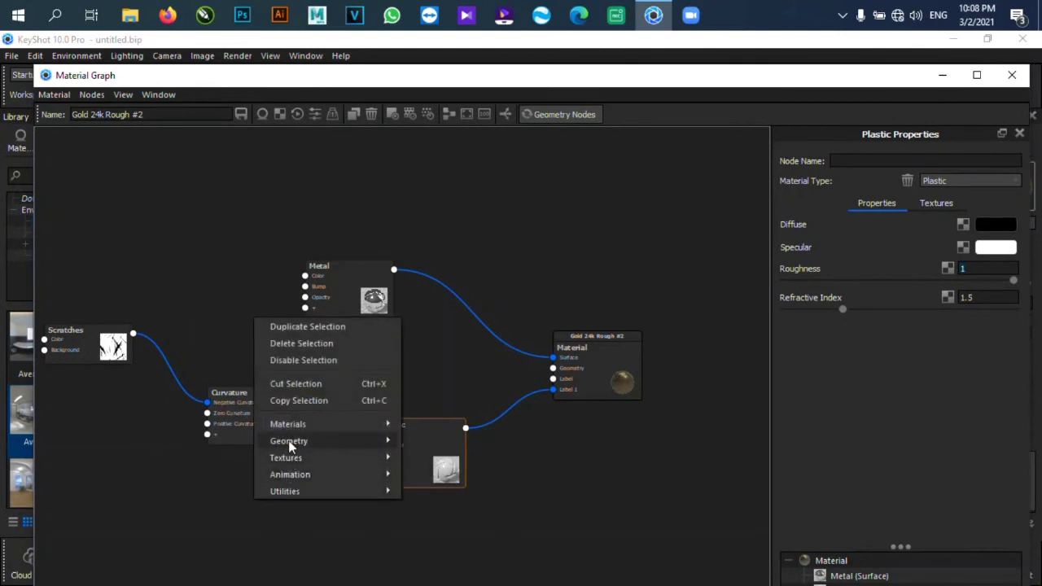
{"action": "mouse_move", "coordinate": [293, 458]}
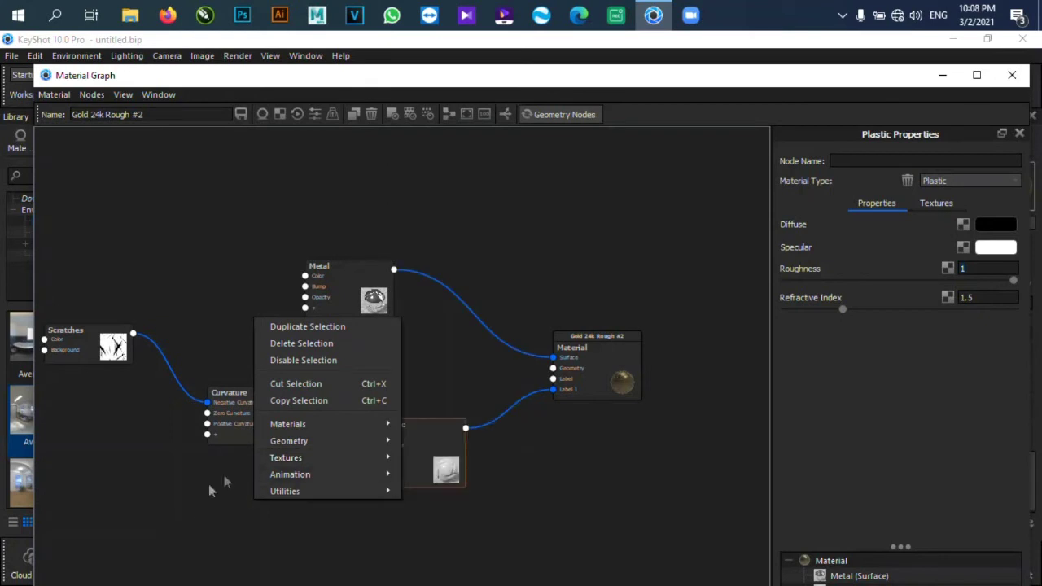
{"action": "left_click", "coordinate": [250, 471]}
{"action": "left_click_drag", "start_coordinate": [272, 427], "coordinate": [265, 431]}
{"action": "left_click_drag", "start_coordinate": [372, 80], "coordinate": [824, 115]}
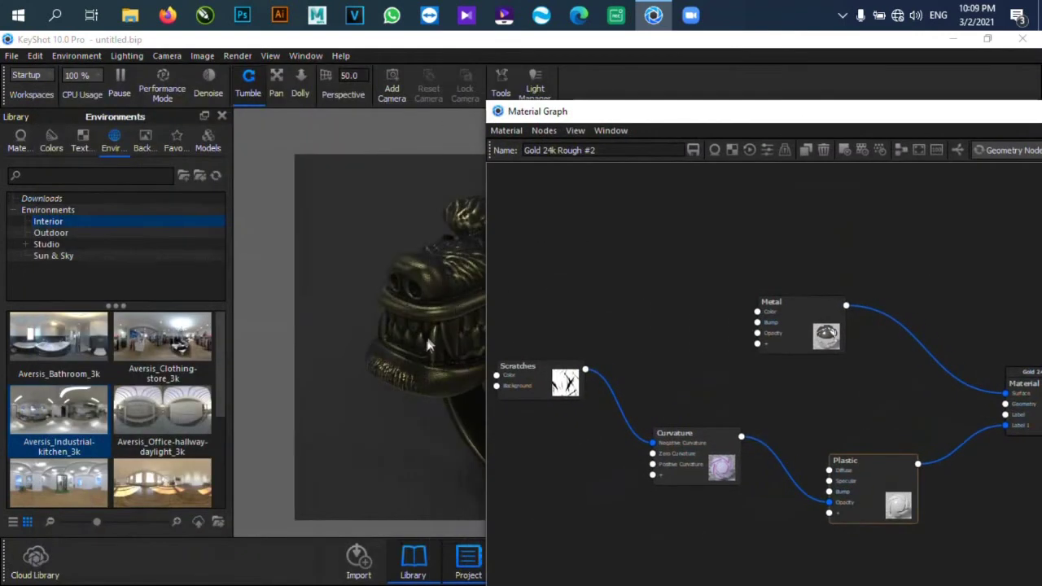
{"action": "left_click_drag", "start_coordinate": [644, 113], "coordinate": [282, 98]}
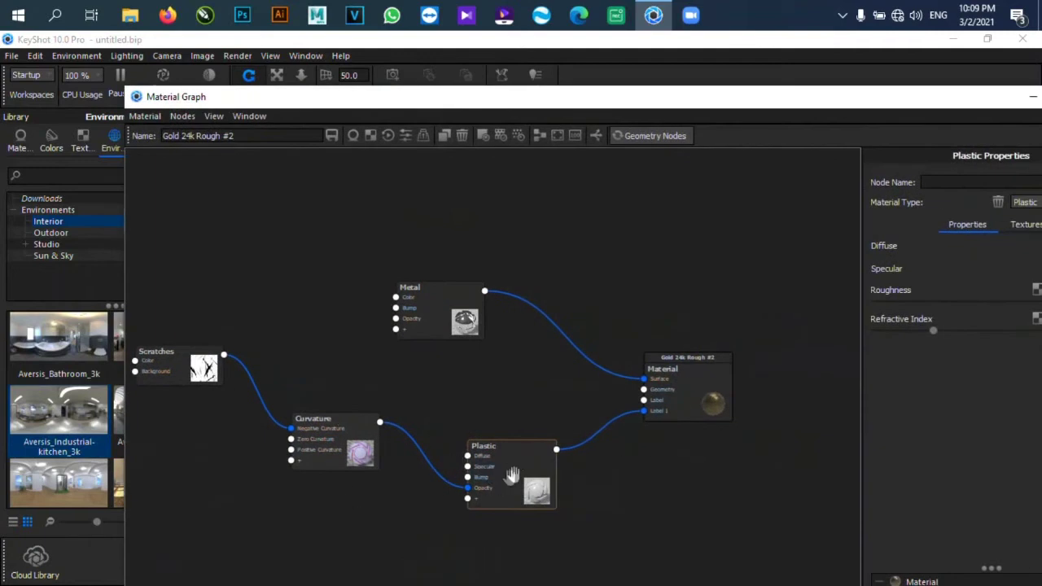
Shift the Scratches node slightly in the Material Graph and look through the texture node types available for the material.
{"action": "left_click_drag", "start_coordinate": [569, 99], "coordinate": [463, 119]}
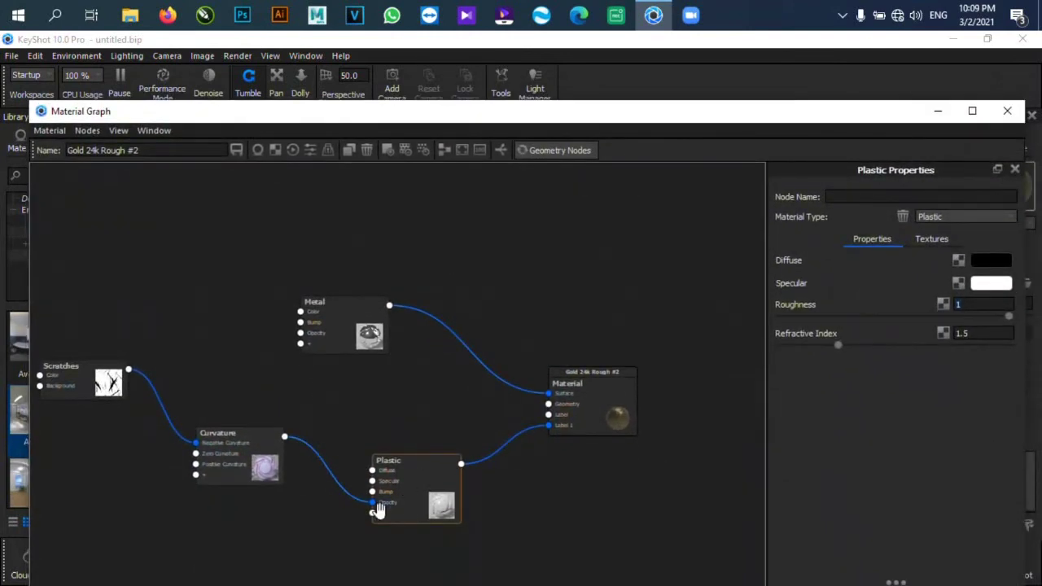
{"action": "left_click_drag", "start_coordinate": [104, 381], "coordinate": [108, 370]}
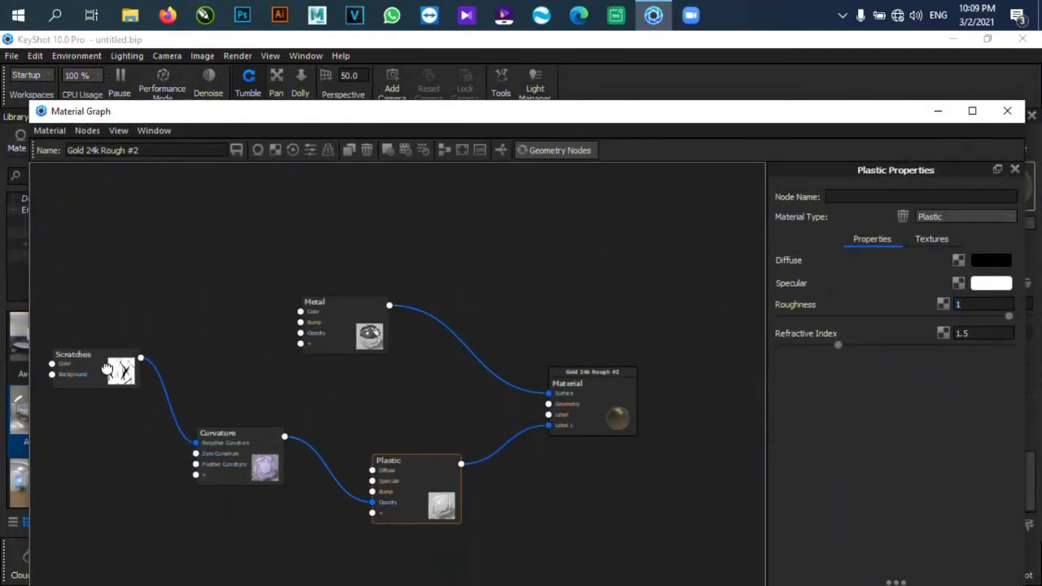
{"action": "right_click", "coordinate": [92, 412]}
{"action": "mouse_move", "coordinate": [134, 375]}
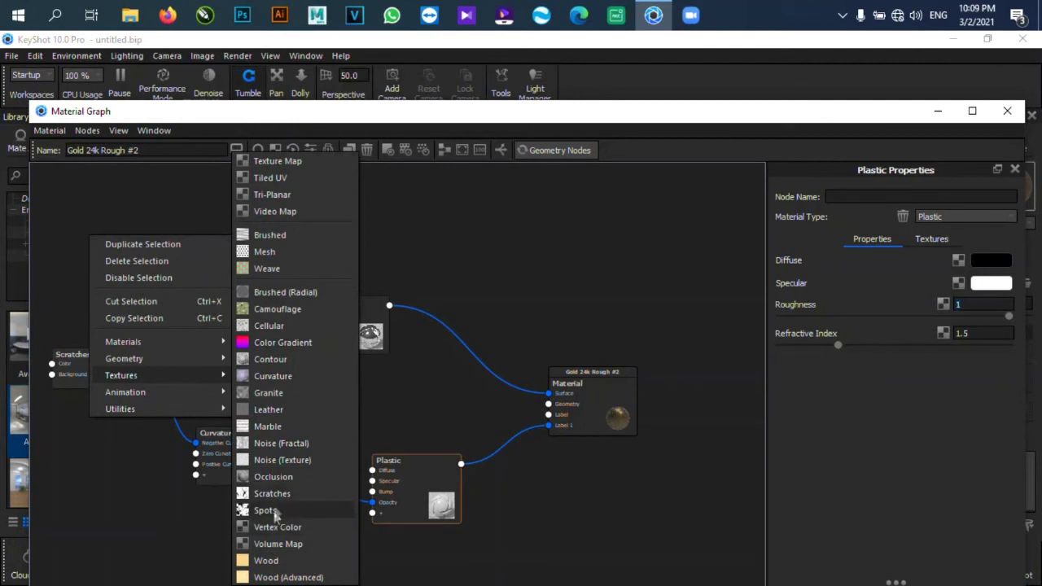
{"action": "left_click", "coordinate": [159, 506]}
Compare the Metal and Plastic label node connections with the ring's live render, and close the Material Graph.
{"action": "left_click_drag", "start_coordinate": [414, 123], "coordinate": [513, 344]}
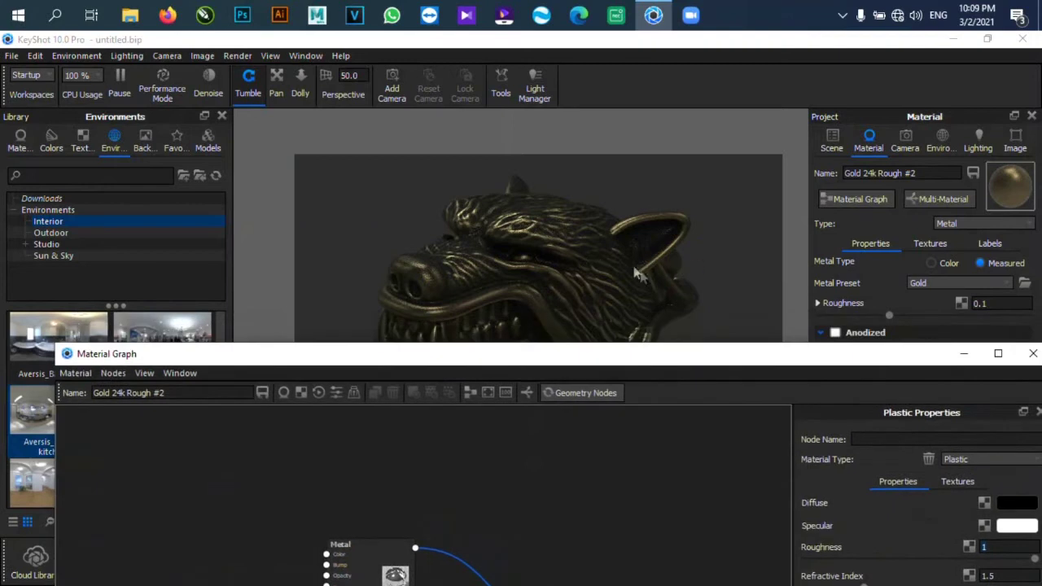
{"action": "left_click_drag", "start_coordinate": [638, 347], "coordinate": [653, 76]}
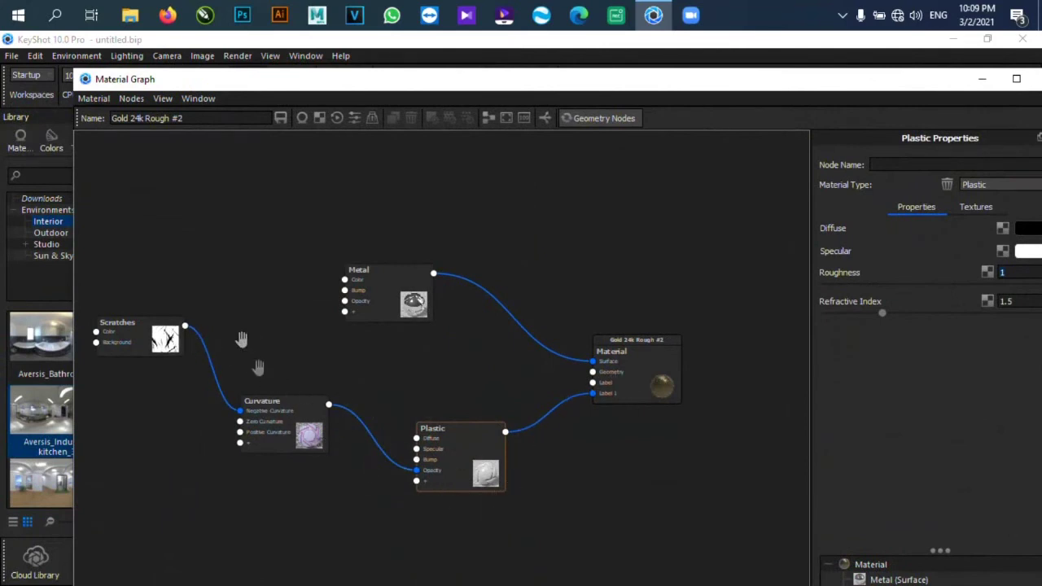
{"action": "scroll", "coordinate": [581, 316], "scroll_direction": "down", "scroll_amount": 1}
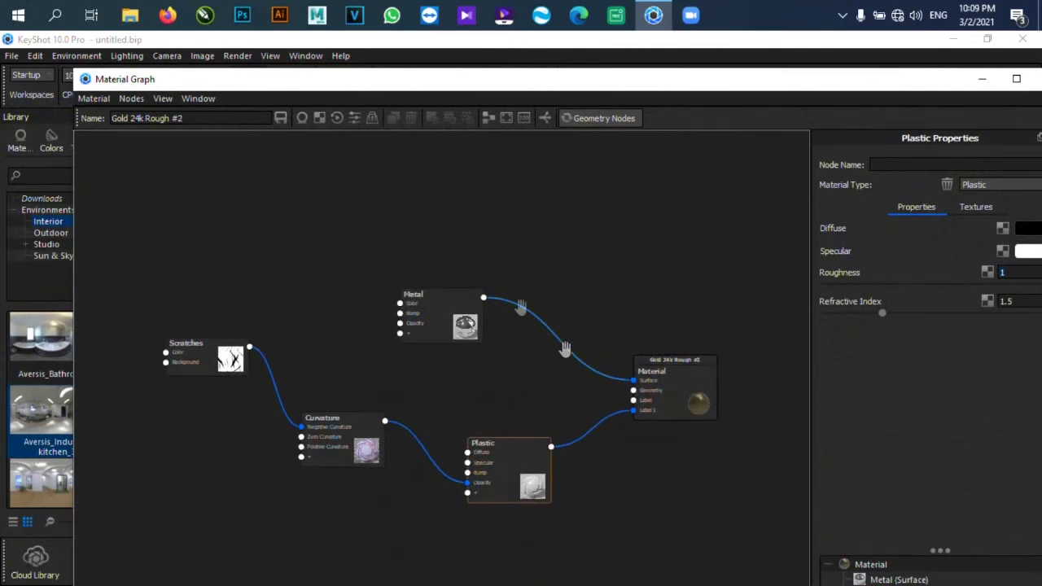
{"action": "left_click_drag", "start_coordinate": [570, 79], "coordinate": [528, 57]}
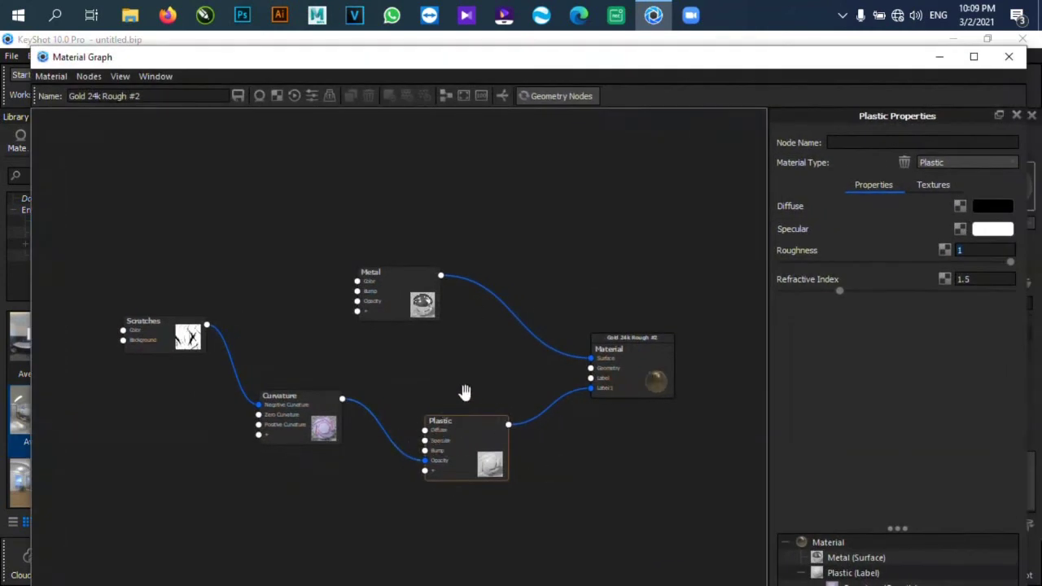
{"action": "left_click_drag", "start_coordinate": [588, 59], "coordinate": [421, 454]}
{"action": "left_click", "coordinate": [842, 449]}
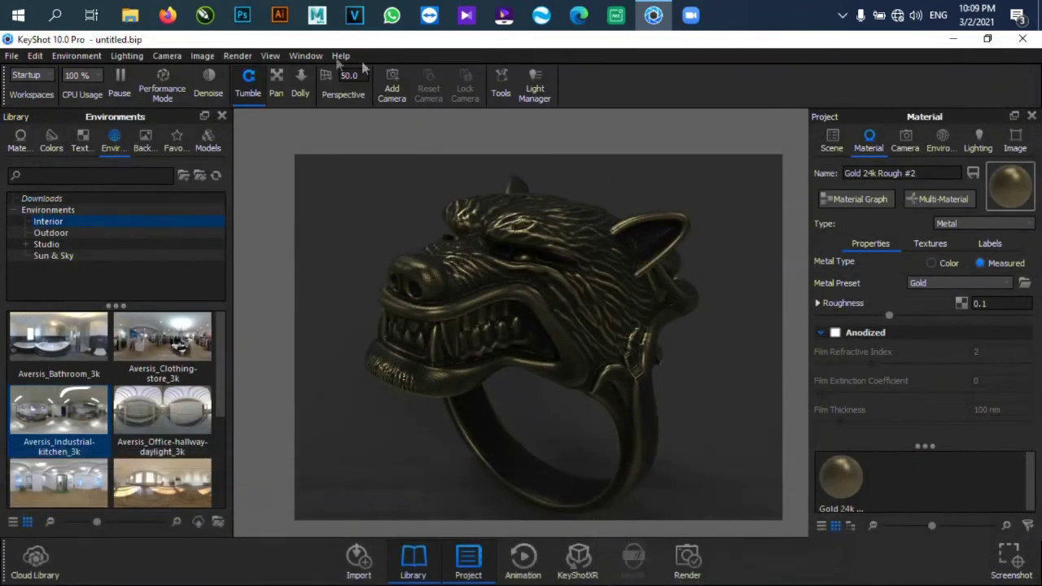
Start rendering the ring as a 2560 x 1920 px JPEG still image named untitled.
{"action": "left_click", "coordinate": [238, 55]}
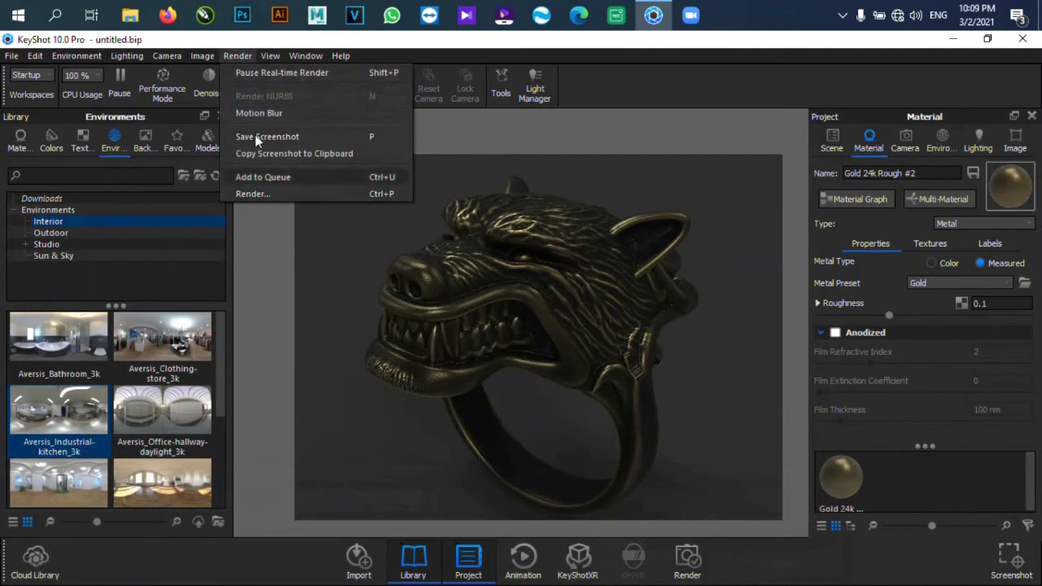
{"action": "left_click", "coordinate": [244, 194]}
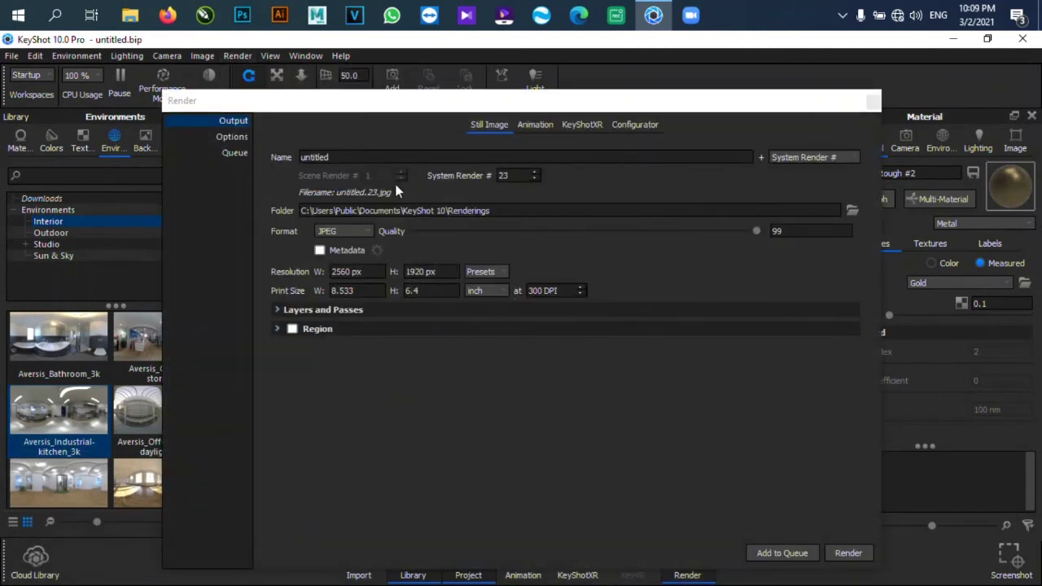
{"action": "left_click_drag", "start_coordinate": [360, 159], "coordinate": [244, 149]}
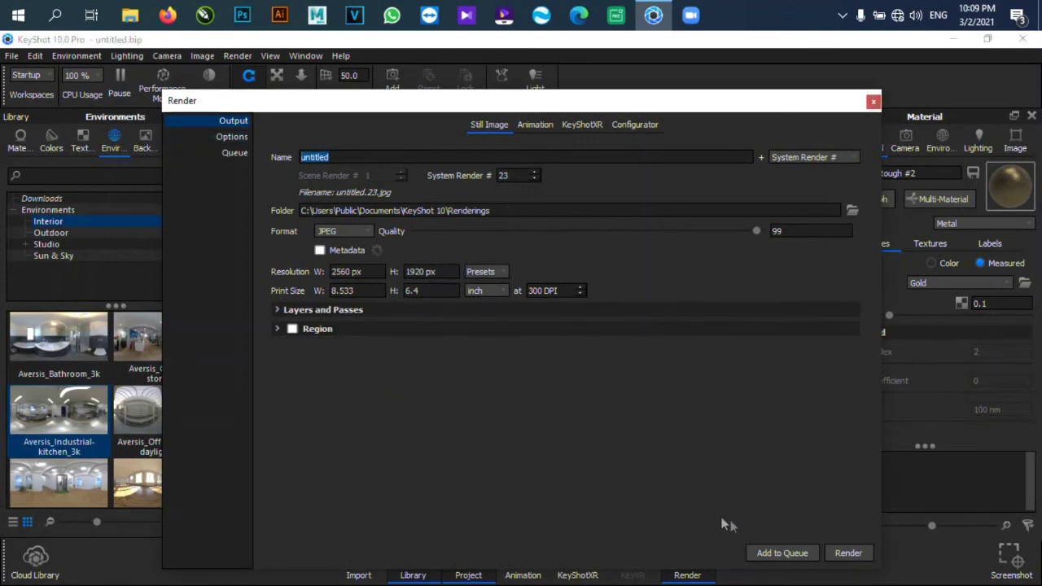
{"action": "left_click", "coordinate": [847, 554]}
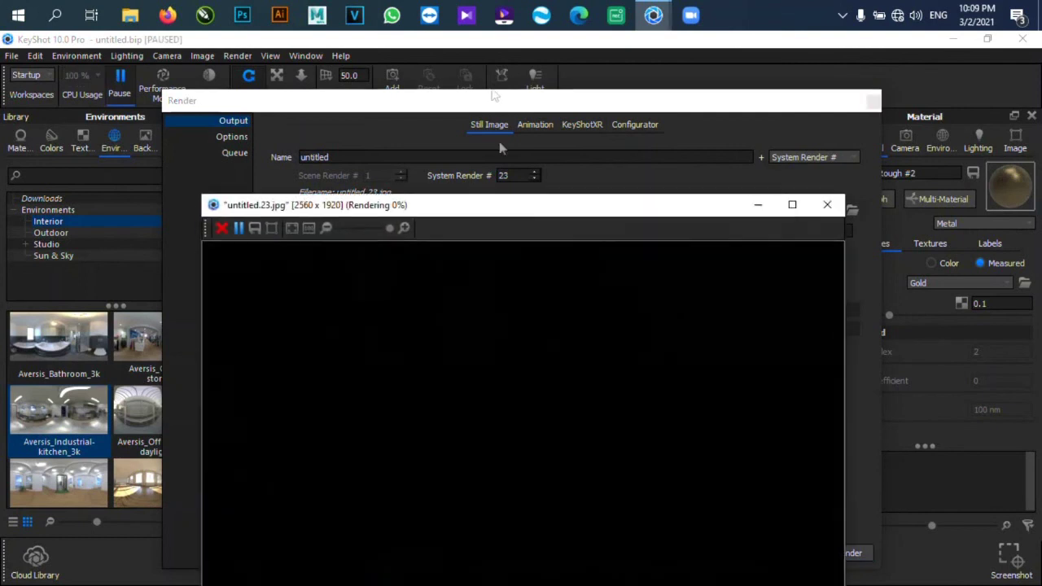
{"action": "left_click_drag", "start_coordinate": [508, 205], "coordinate": [491, 51]}
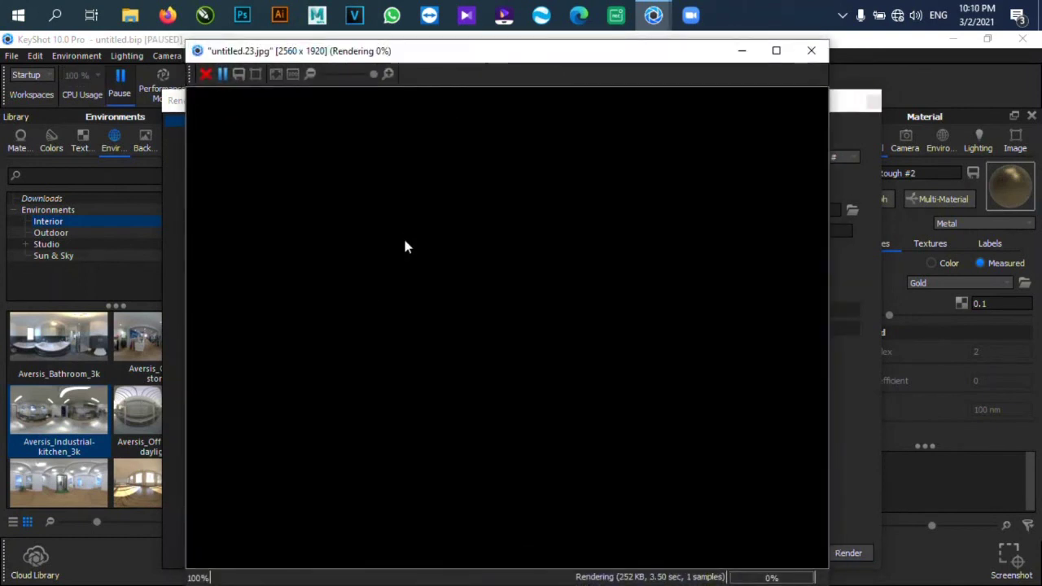
{"action": "left_click_drag", "start_coordinate": [830, 231], "coordinate": [902, 231]}
{"action": "left_click_drag", "start_coordinate": [433, 51], "coordinate": [387, 53]}
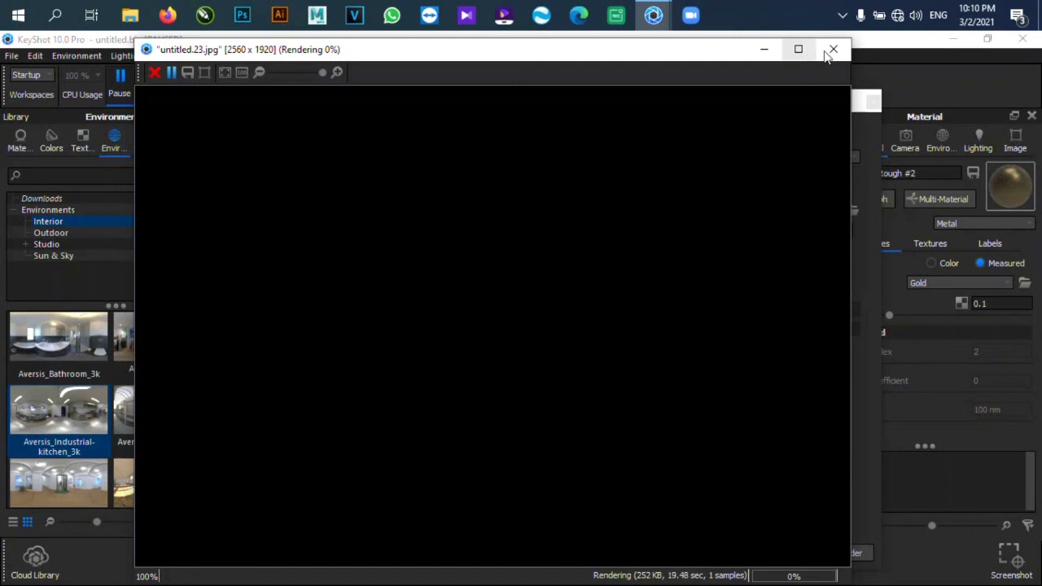
Stop the running still-image render and close the Render dialog.
{"action": "left_click", "coordinate": [155, 73]}
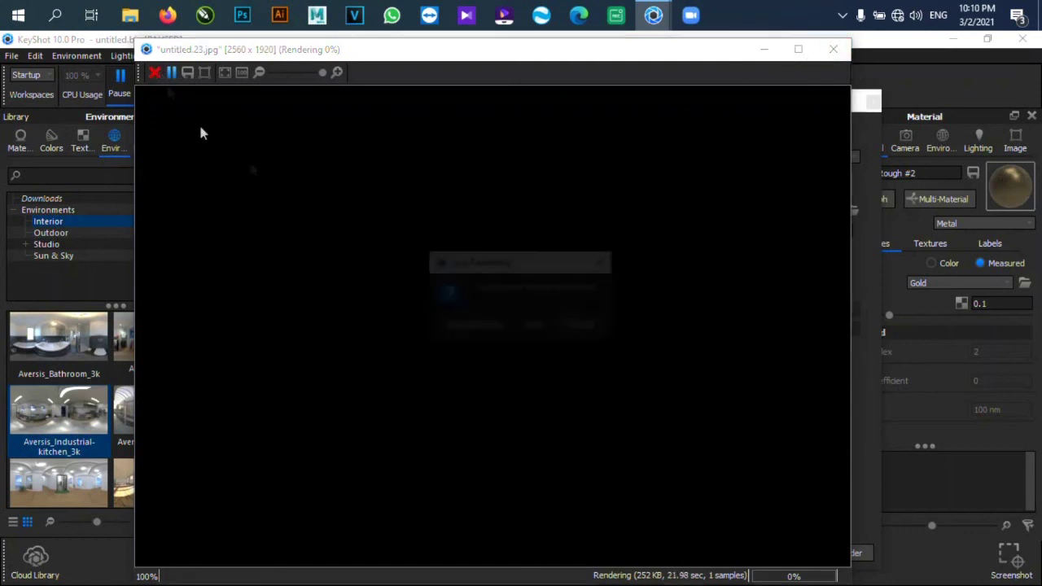
{"action": "left_click", "coordinate": [504, 327]}
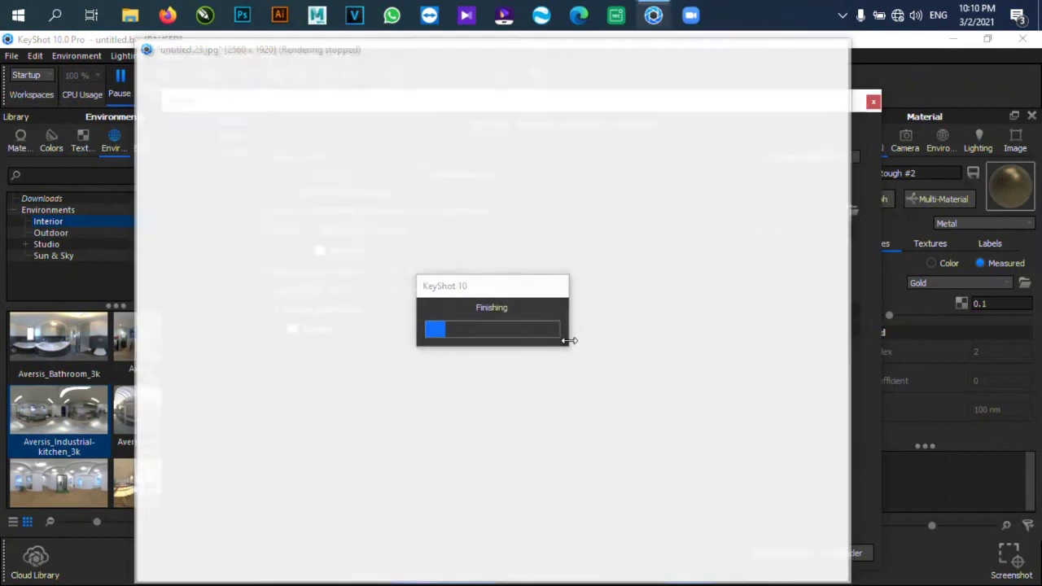
{"action": "left_click", "coordinate": [874, 101]}
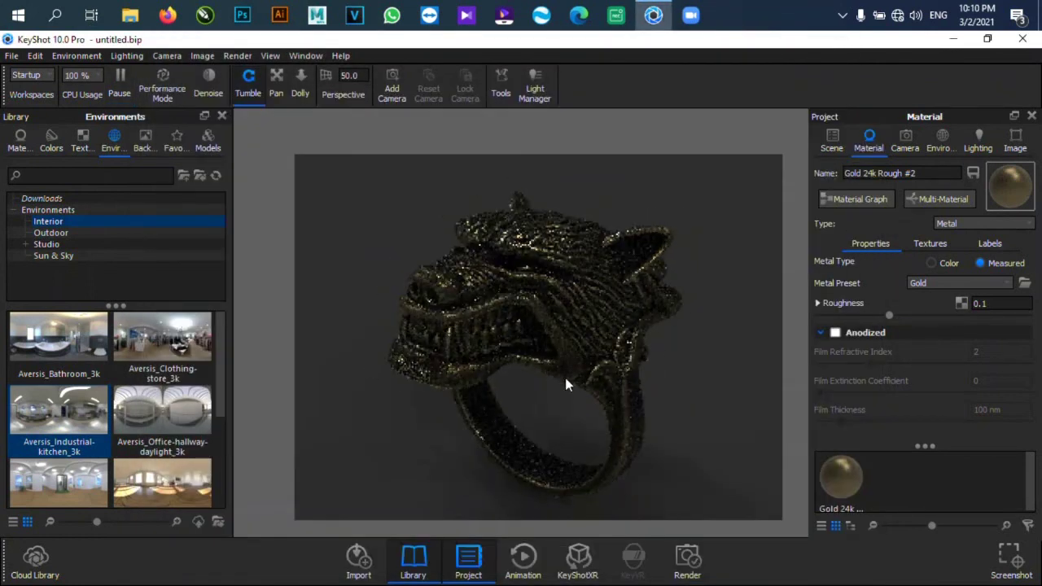
Inspect the ring in the real-time view up close and from a higher angle.
{"action": "scroll", "coordinate": [586, 402], "scroll_direction": "up", "scroll_amount": 1}
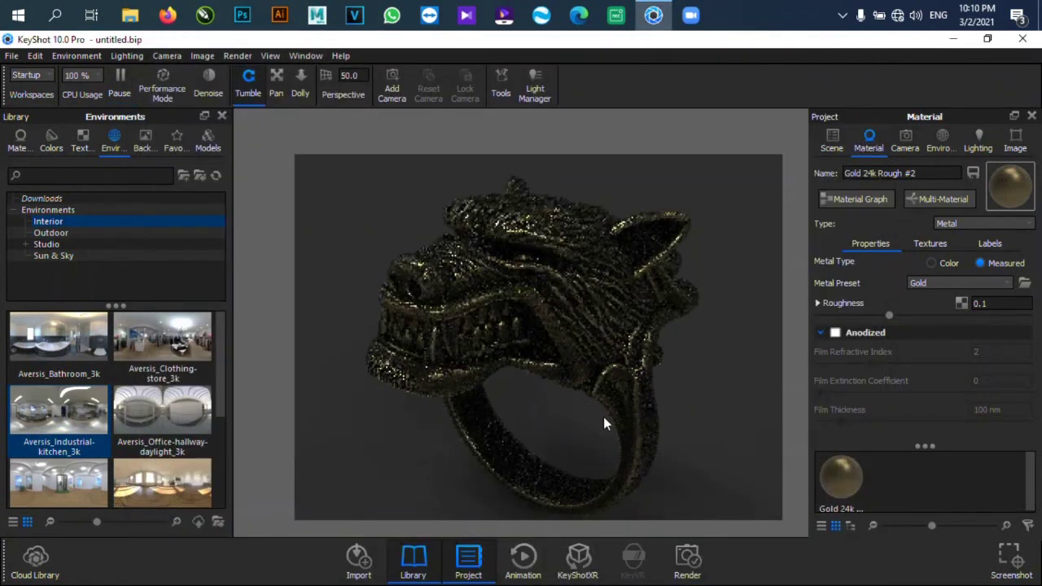
{"action": "left_click_drag", "start_coordinate": [607, 417], "coordinate": [599, 396]}
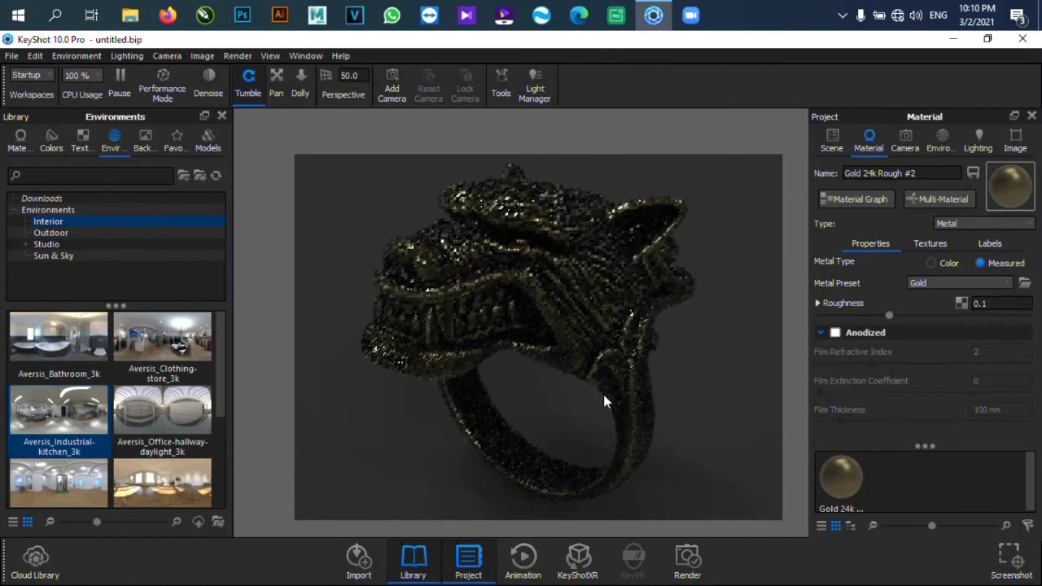
{"action": "left_click_drag", "start_coordinate": [590, 347], "coordinate": [552, 321]}
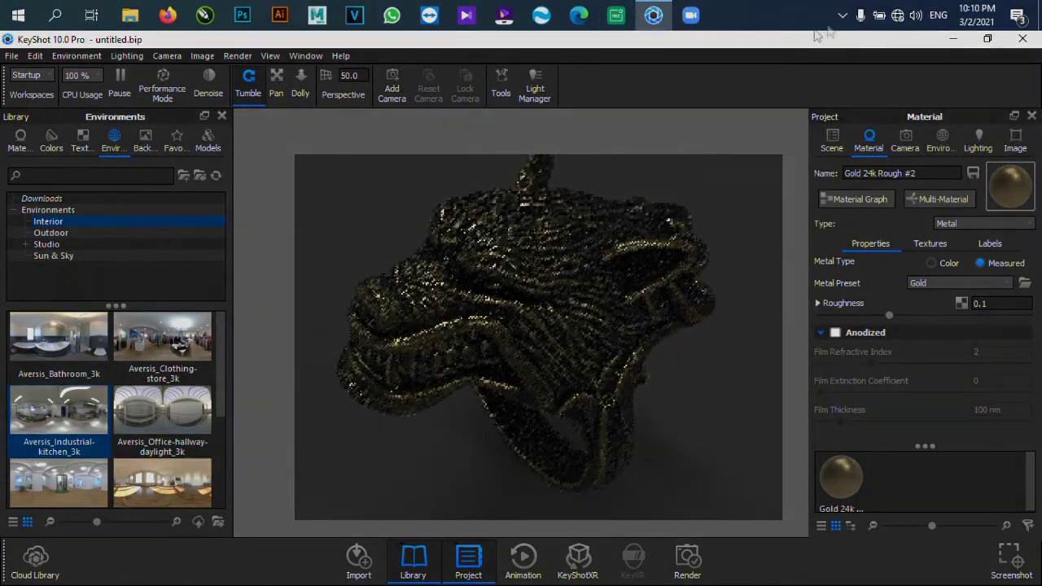